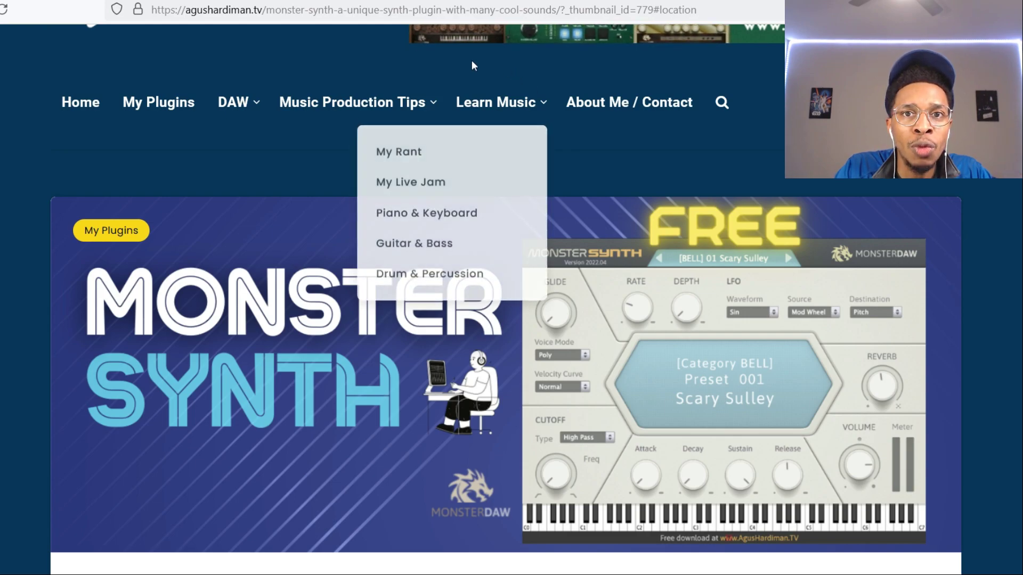
Step: Examine the synth's preset categories and its list of bell presets
mouse_move(352, 102)
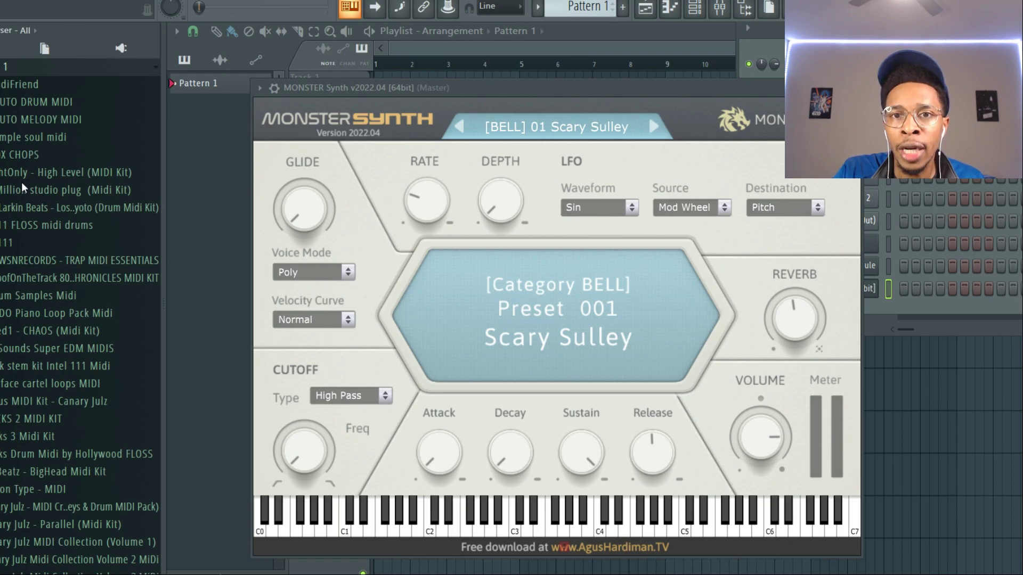
click(547, 134)
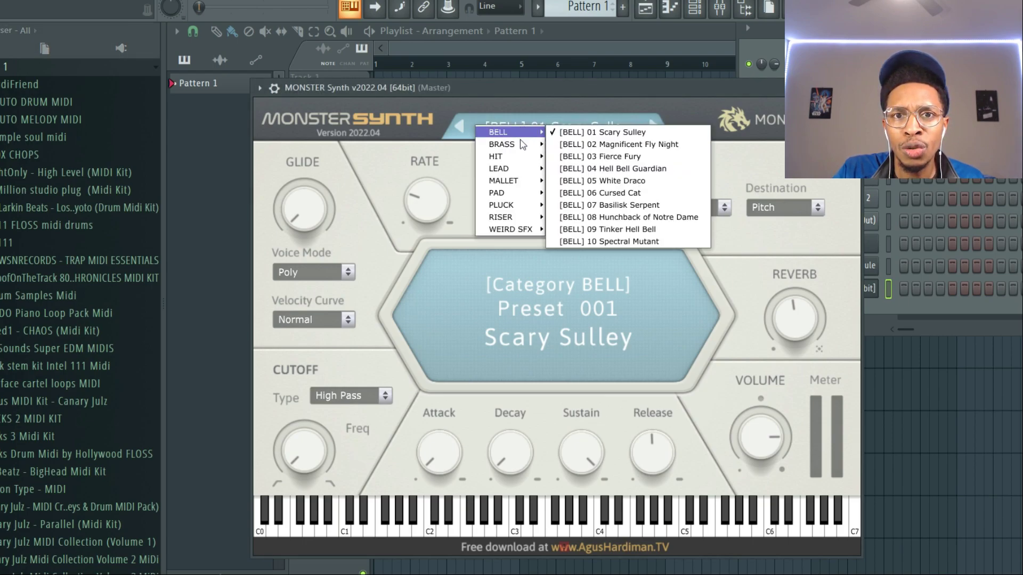
mouse_move(506, 170)
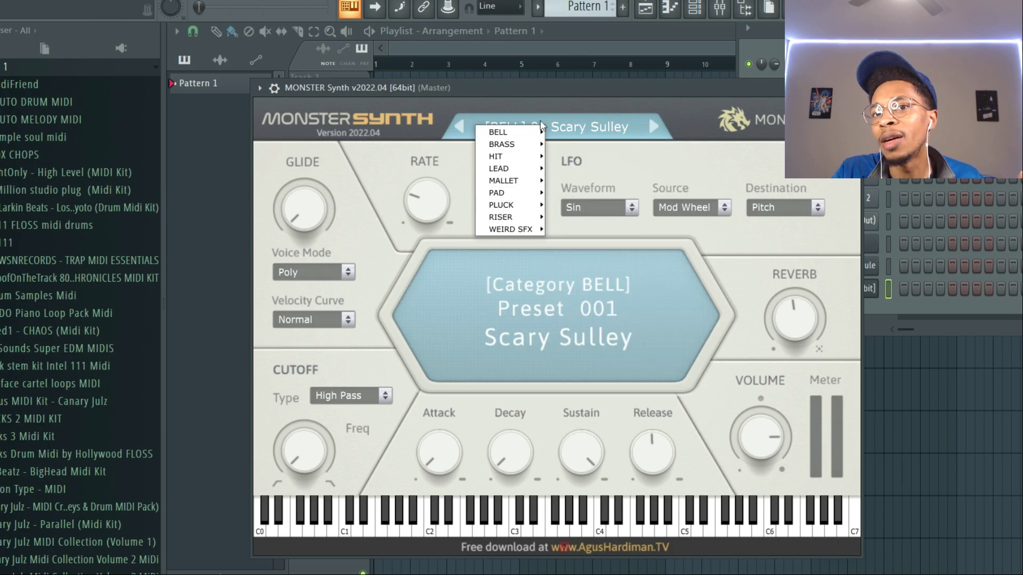
mouse_move(533, 132)
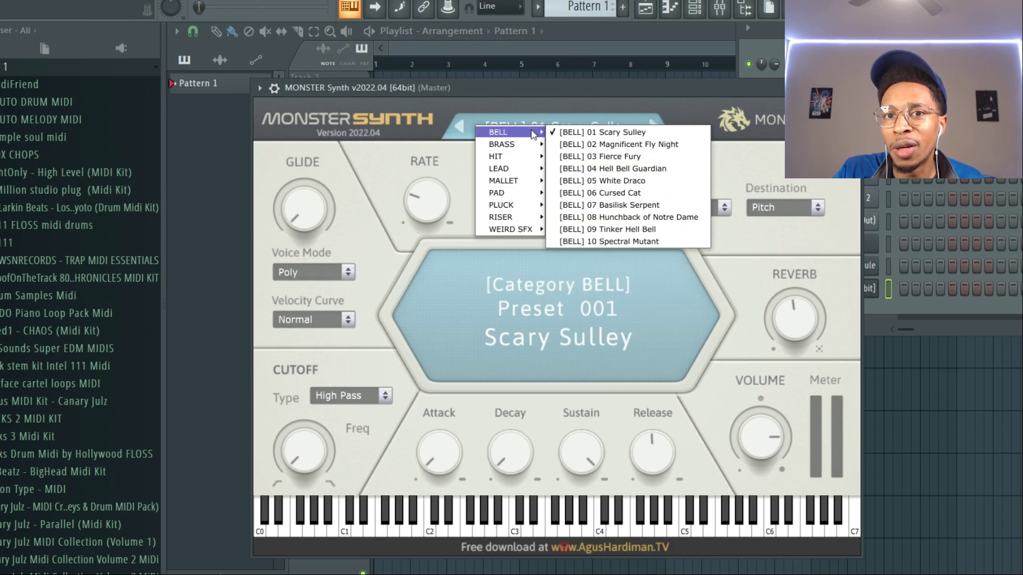
click(664, 95)
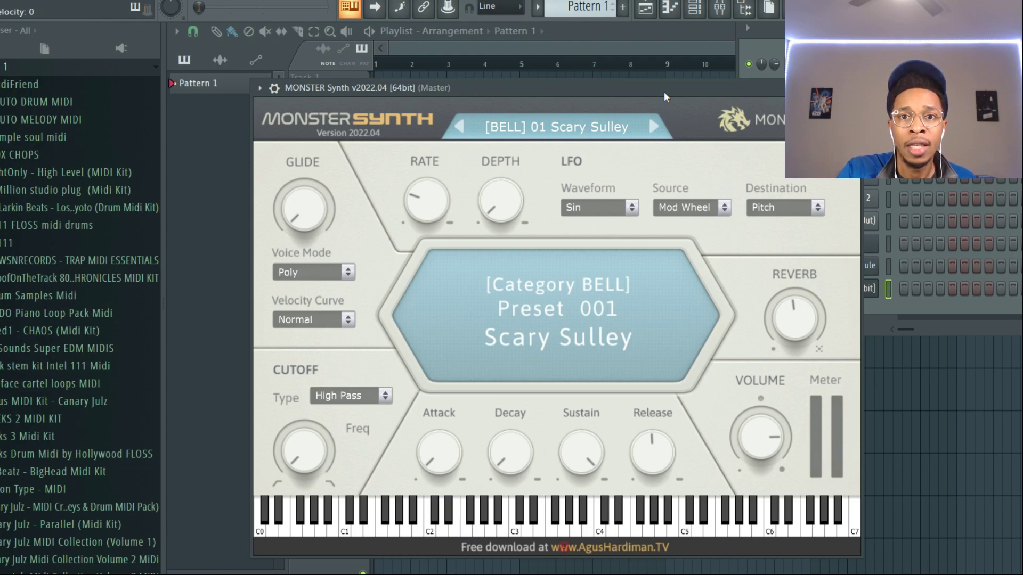
Step: Audition the bell presets one after another, from 02 Magnificent Fly Night through 05 White Draco
click(653, 126)
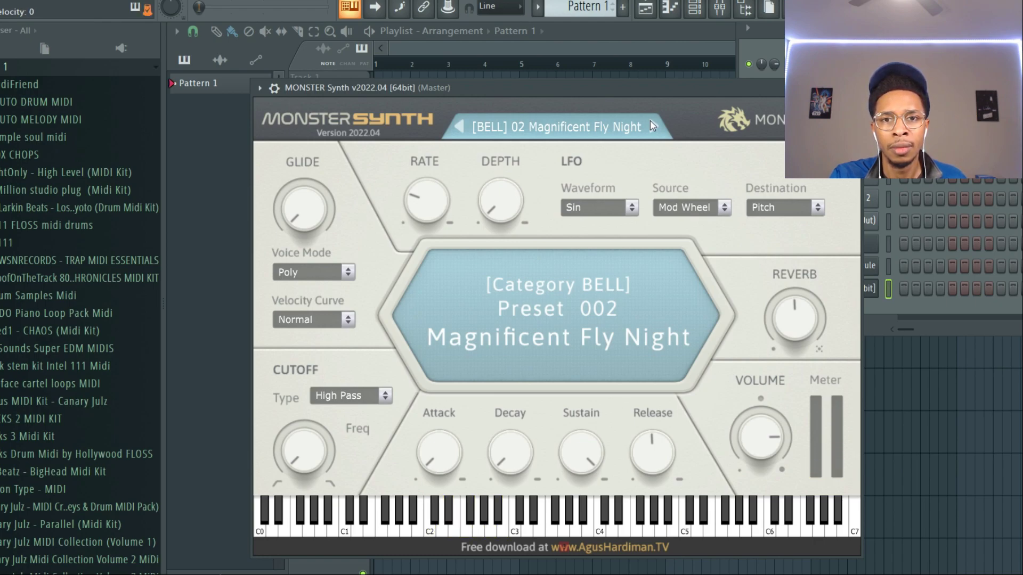
click(650, 132)
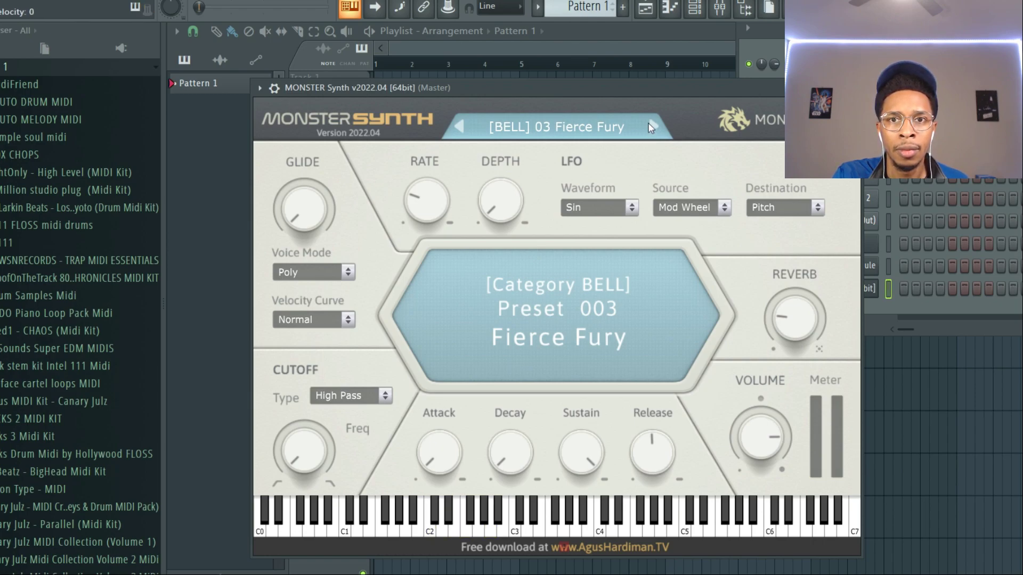
click(650, 129)
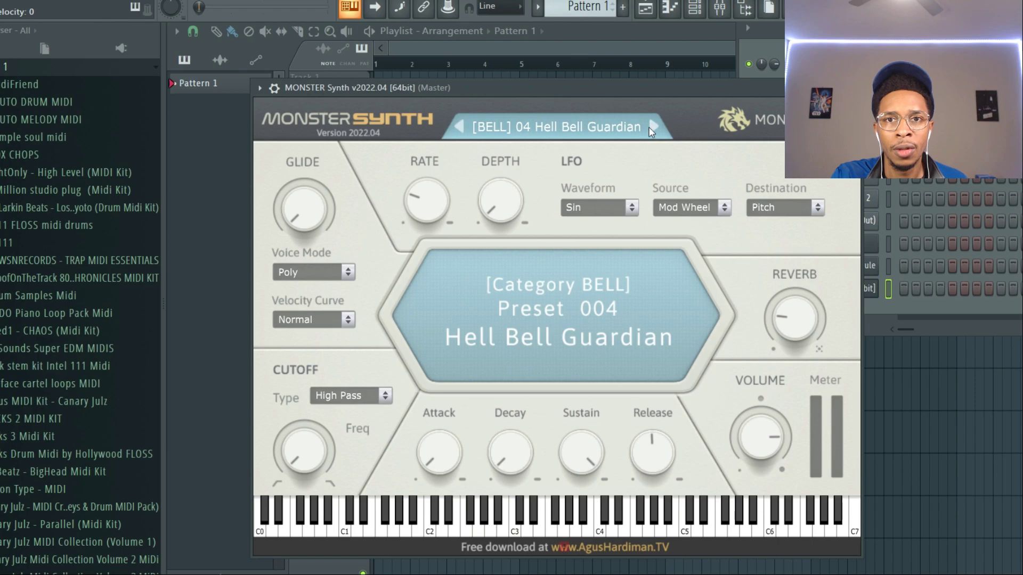
click(651, 129)
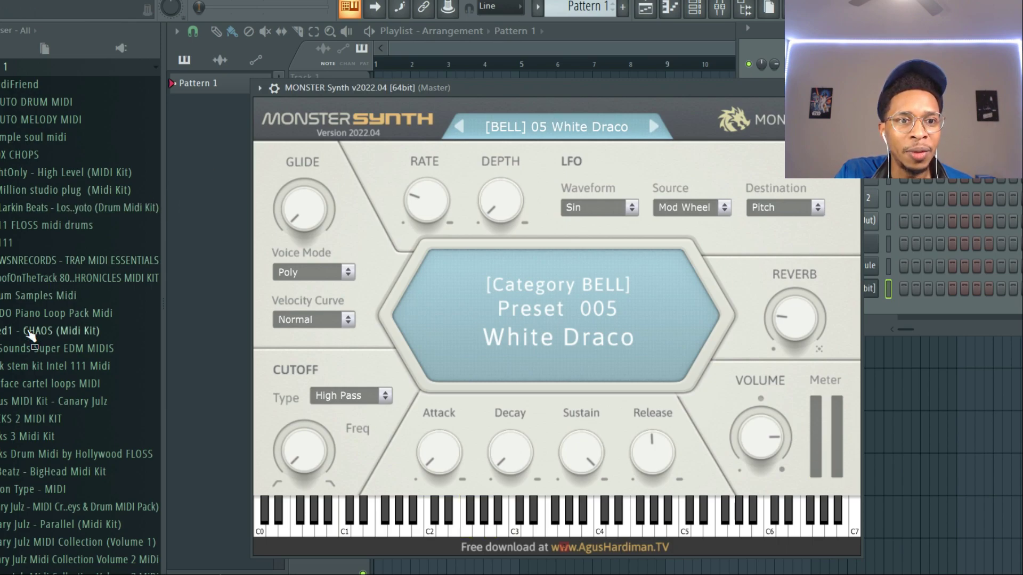
Step: Load the B Major (142Bpm) MIDI chord progression from the Midi Collection Volume 3 loops into the MONSTER Synth channel
scroll(34, 397, down, 3)
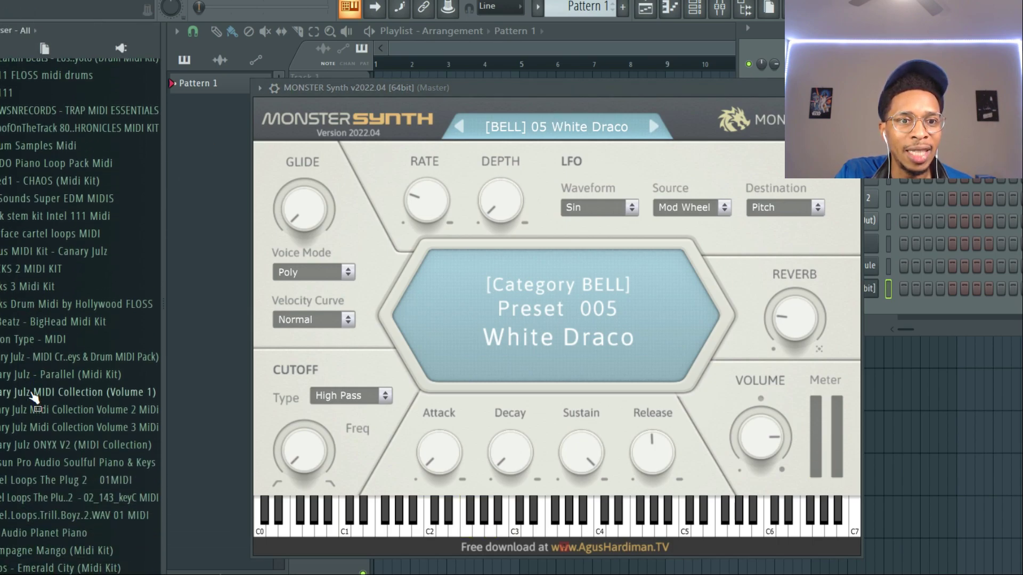
click(57, 427)
click(24, 446)
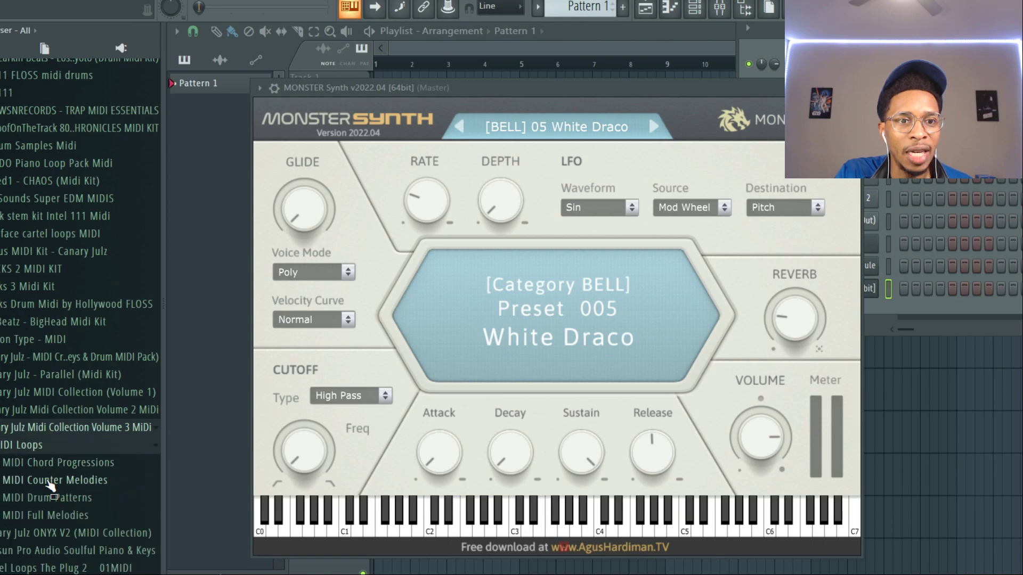
click(54, 462)
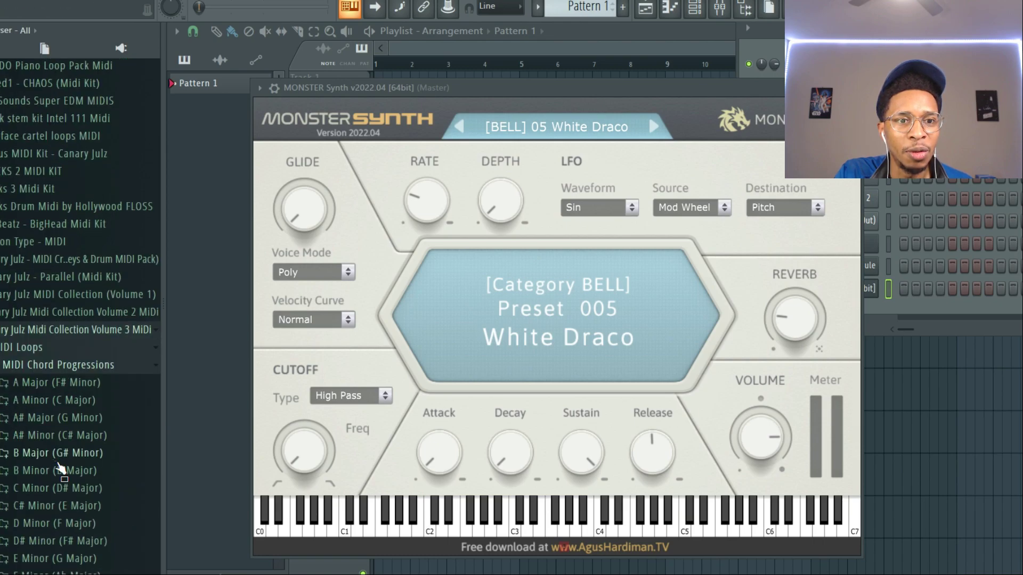
click(61, 454)
drag(79, 472, 890, 298)
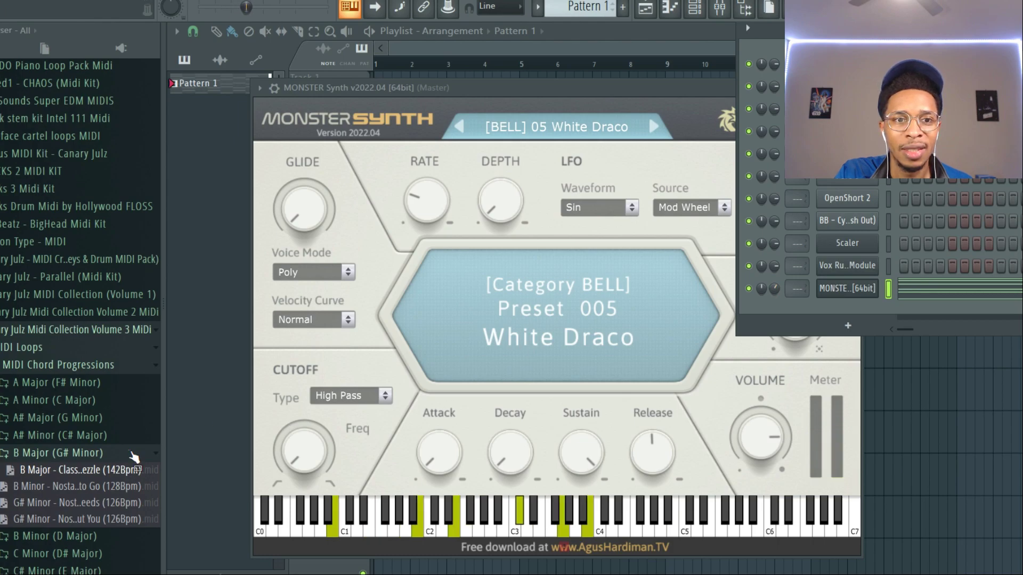
Step: Load the A Major (118Bpm) classical trap full melody into the MONSTER Synth channel and advance to bell preset 07 Basilisk Serpent
click(48, 365)
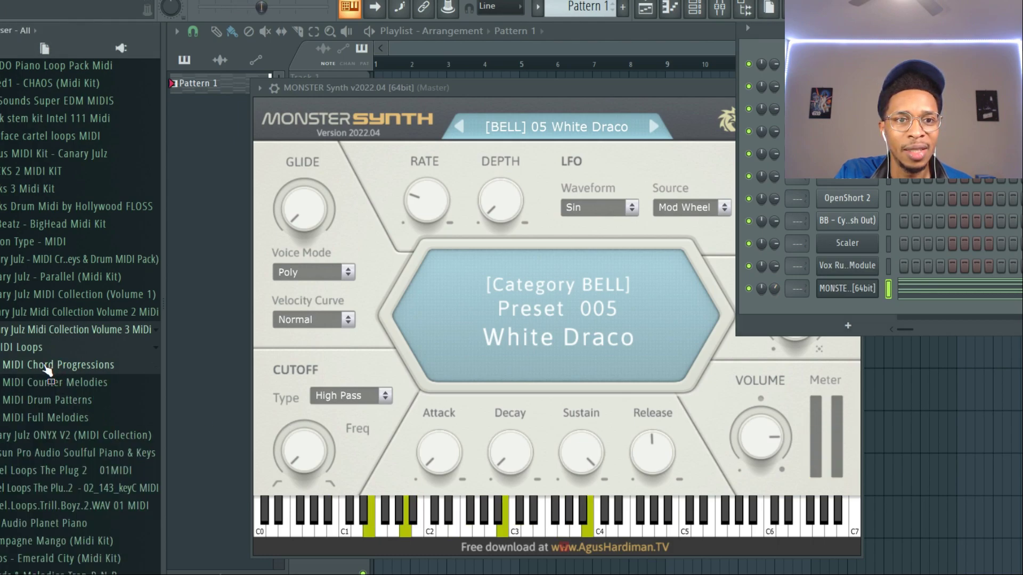
click(48, 418)
click(66, 457)
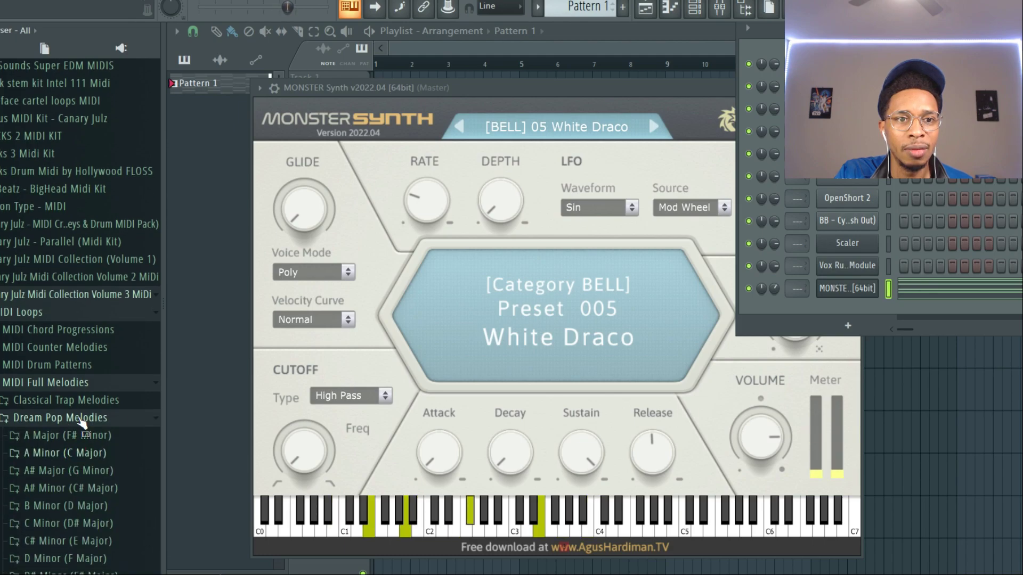
click(79, 404)
click(64, 401)
drag(80, 418, 827, 290)
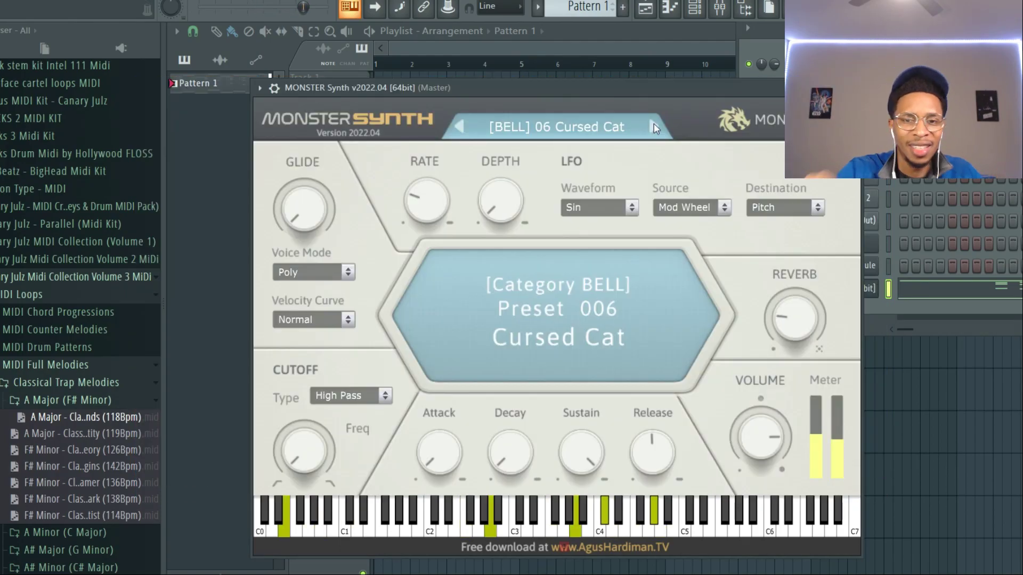
click(655, 128)
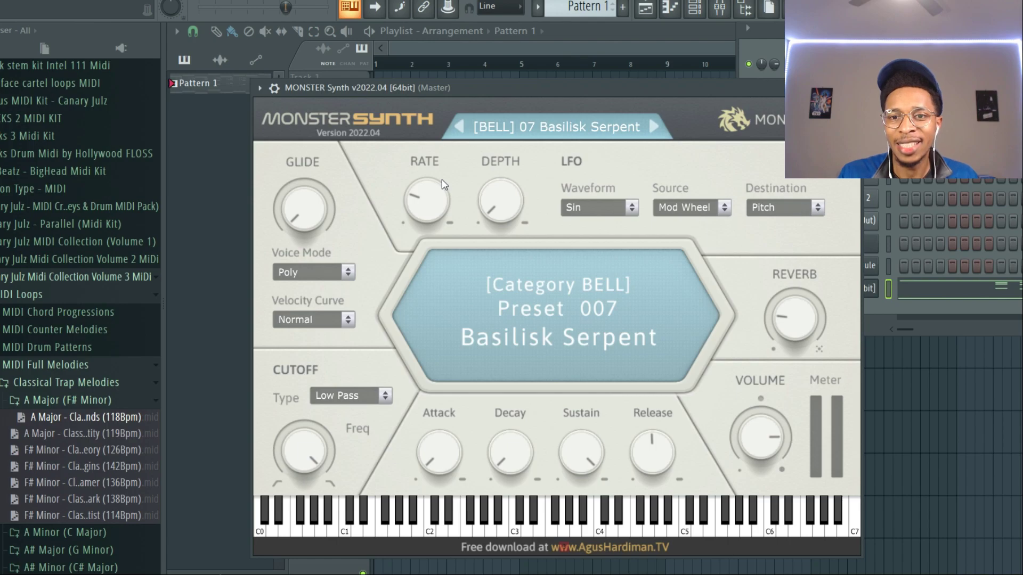
Step: Audition brass preset 01 Crypt Beast with a few played notes, then advance to brass preset 02 Mutant Godzilla
click(526, 124)
mouse_move(513, 130)
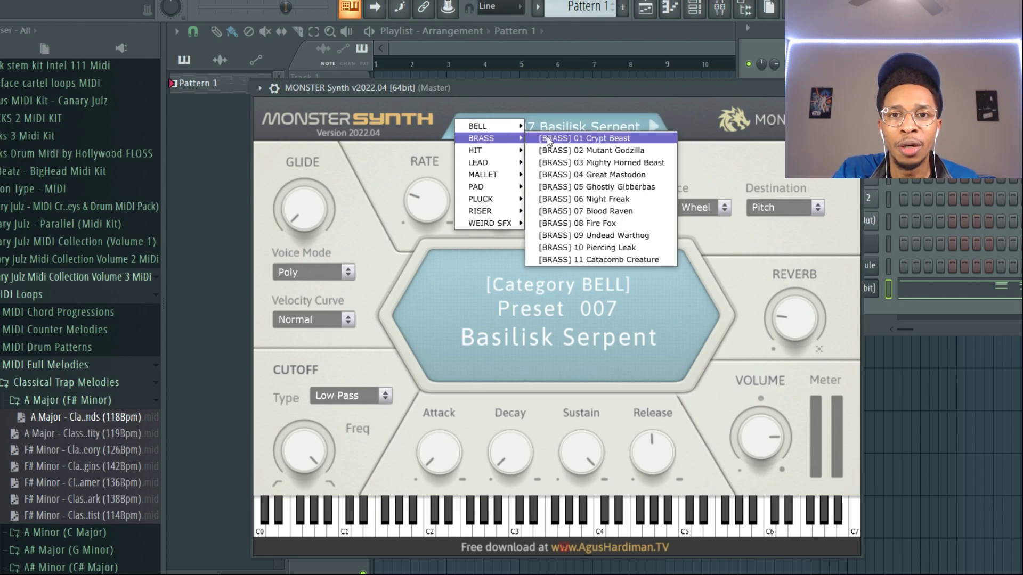
click(565, 138)
key(x)
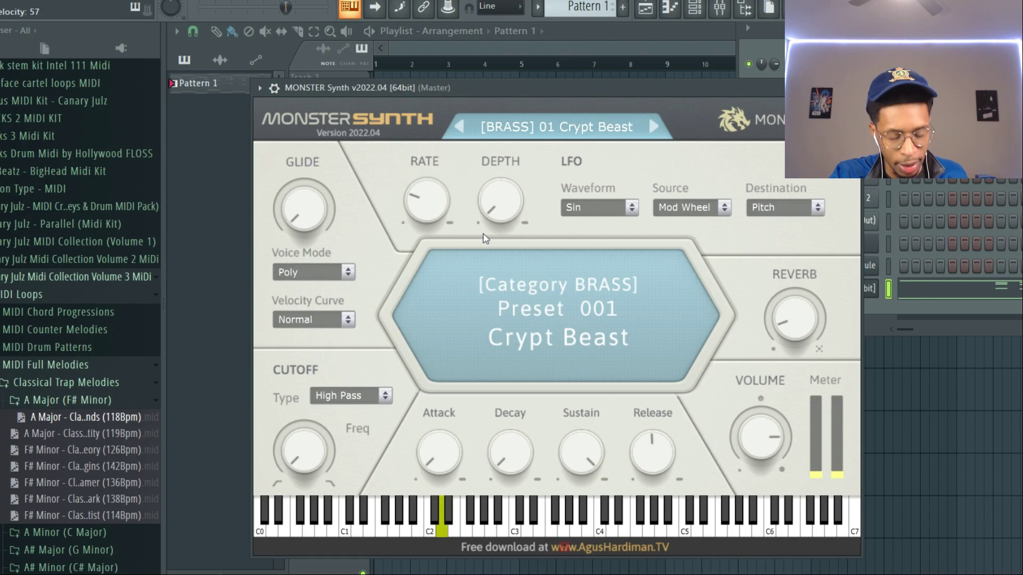
key(n)
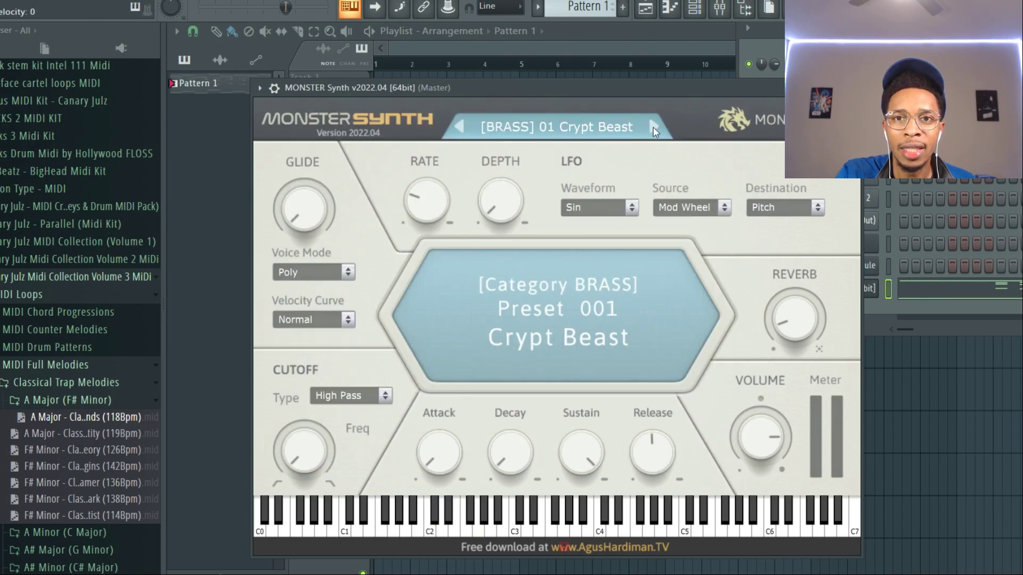
click(652, 127)
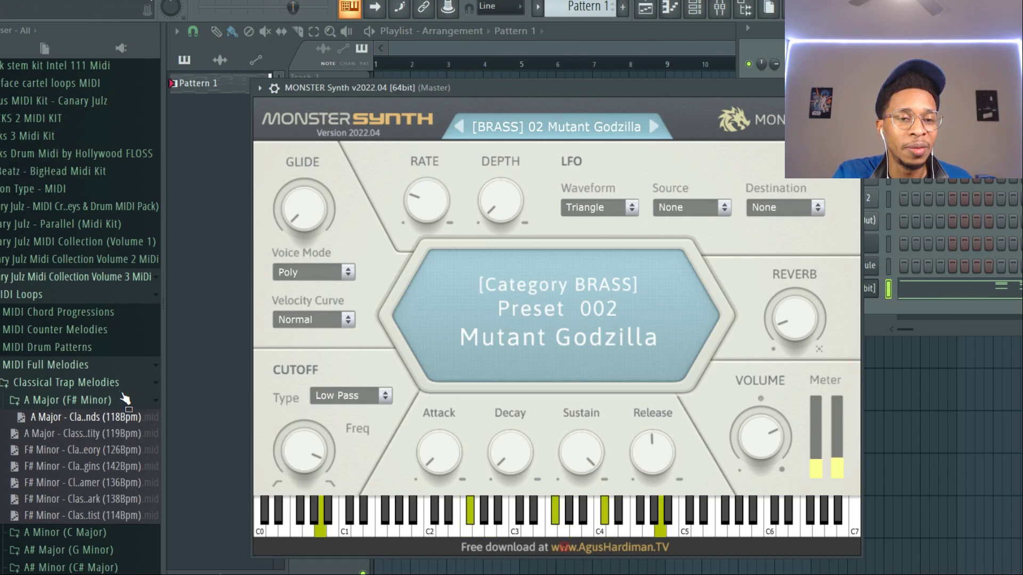
Step: Load the A Major (119Bpm) classical trap melody into the synth's channel, restretching all channels, and advance to brass preset 04 Great Mastodon
drag(111, 437, 863, 290)
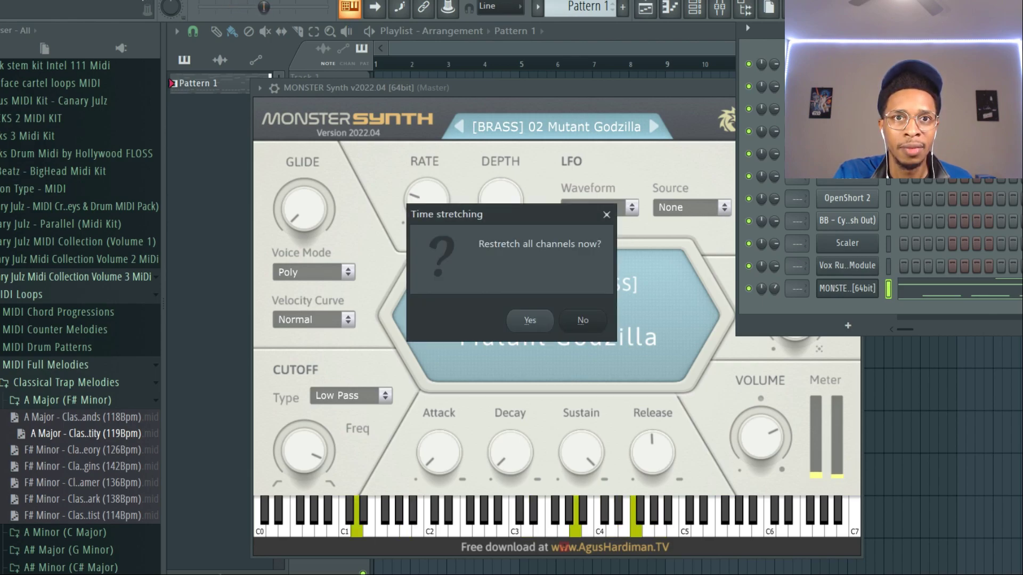
click(525, 322)
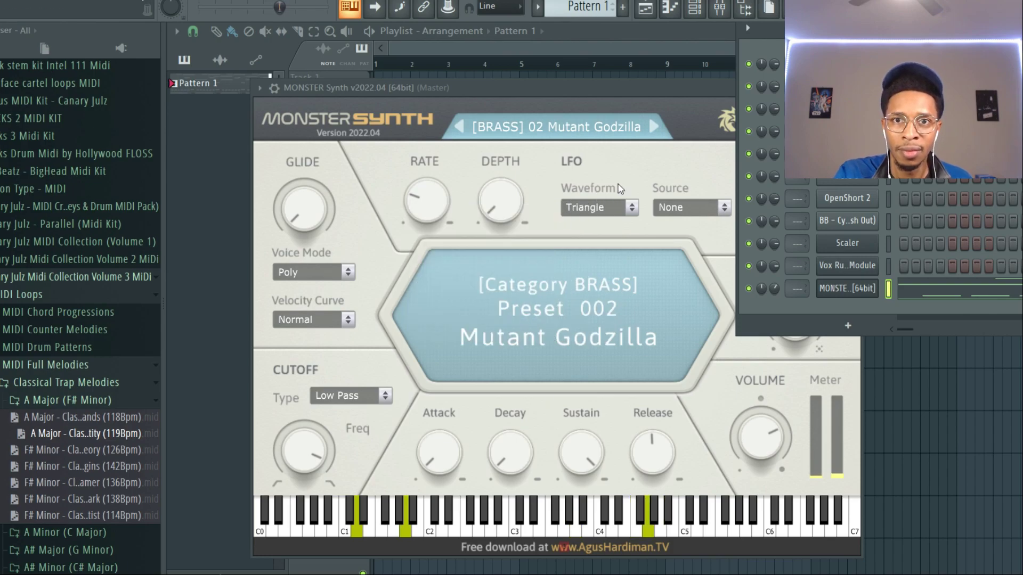
click(652, 128)
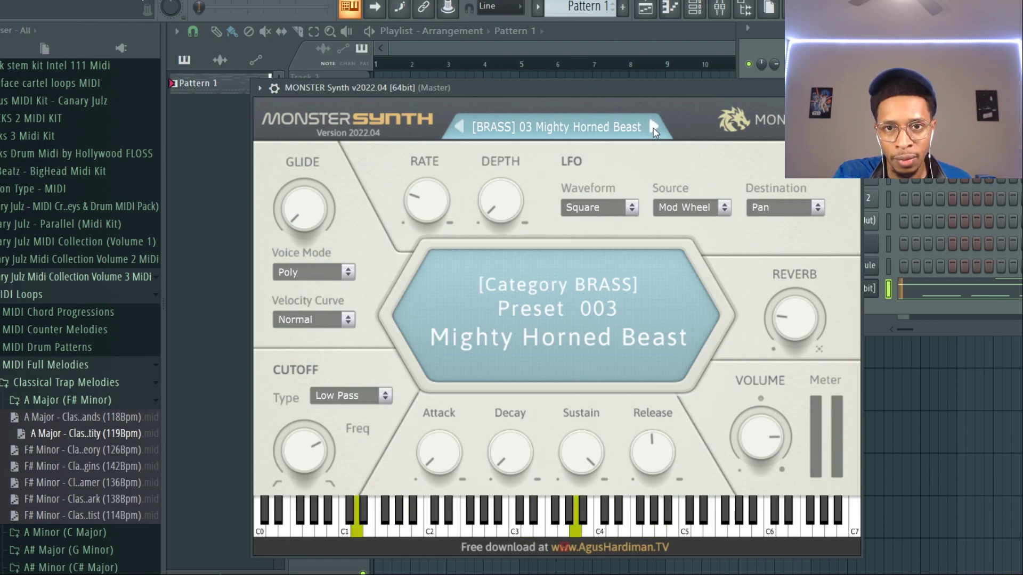
click(653, 129)
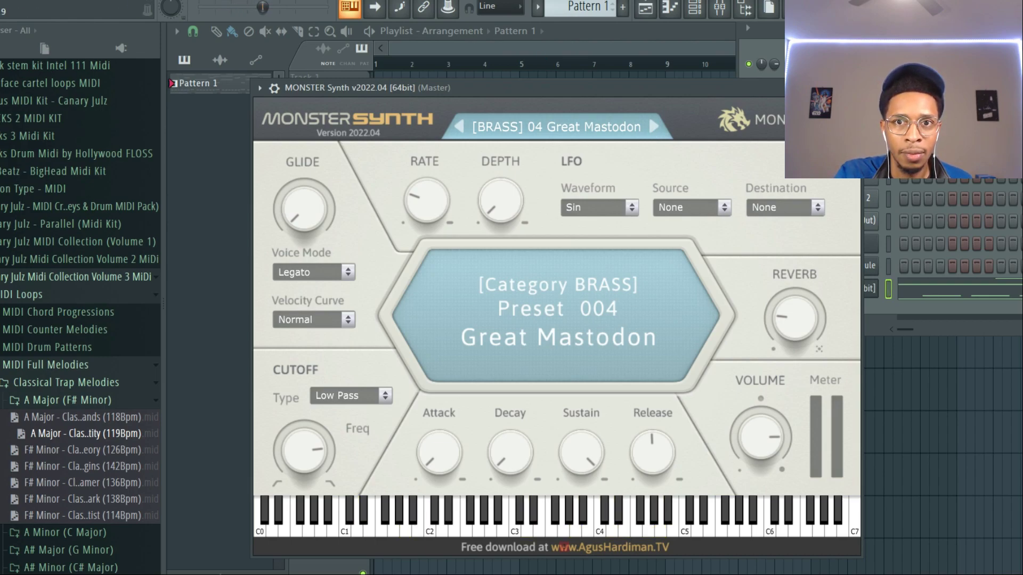
Step: Set the LFO waveform of the Great Mastodon preset to Triangle and play the pattern
click(631, 209)
click(616, 226)
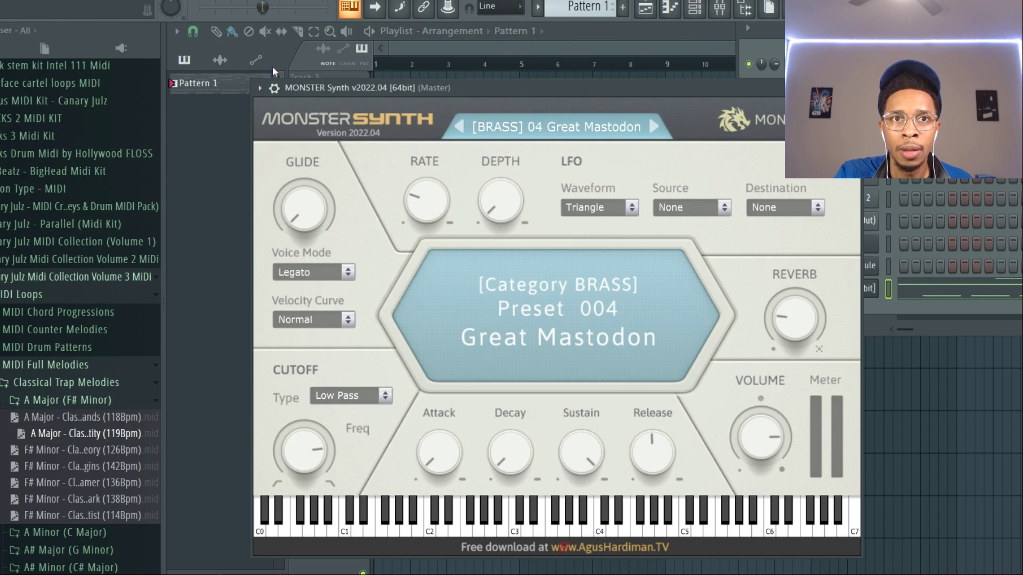
key(space)
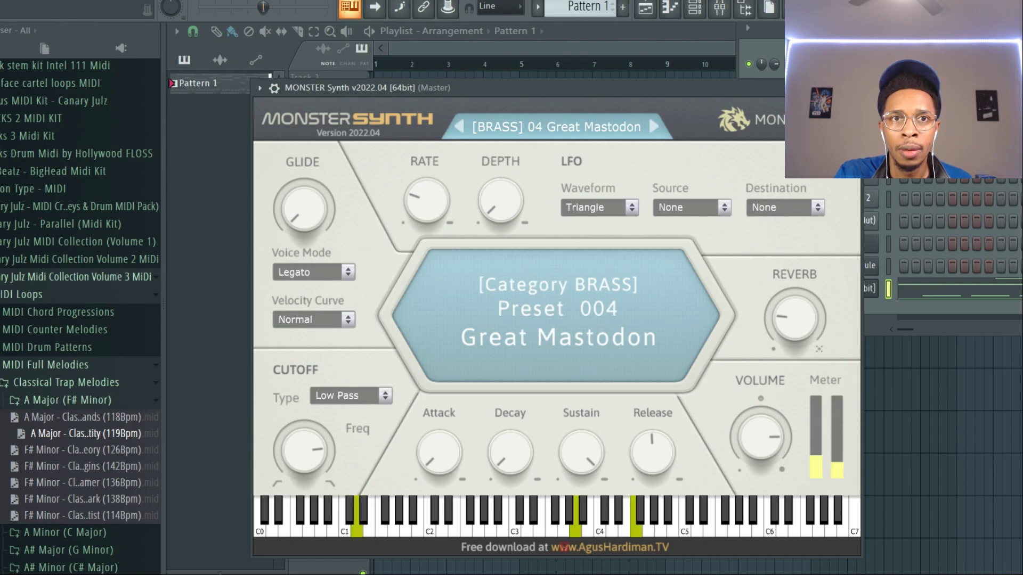
Step: Review the LFO source and destination options, then raise the LFO depth to about halfway and turn the glide well up
click(714, 211)
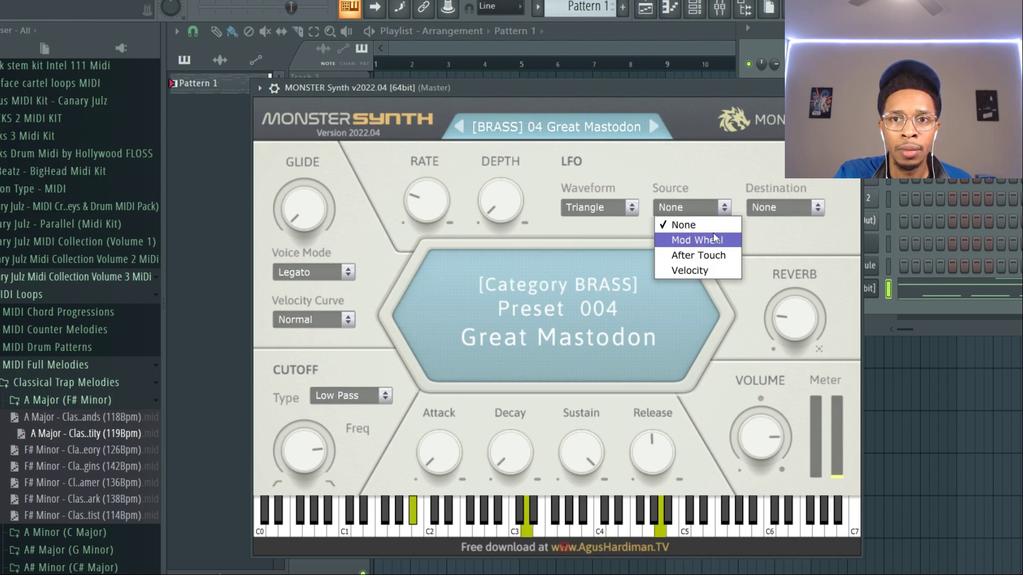
click(769, 211)
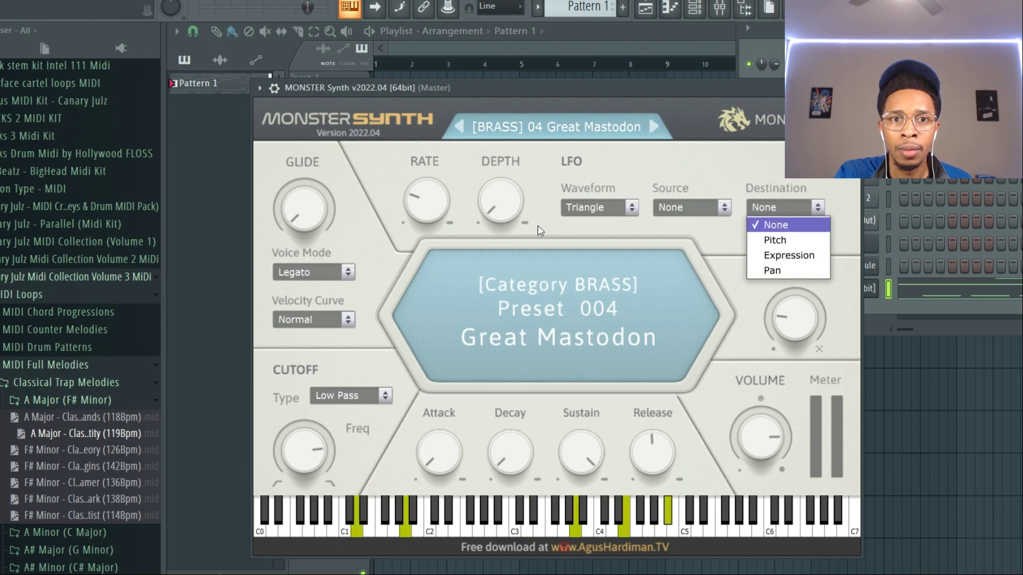
drag(499, 202, 496, 107)
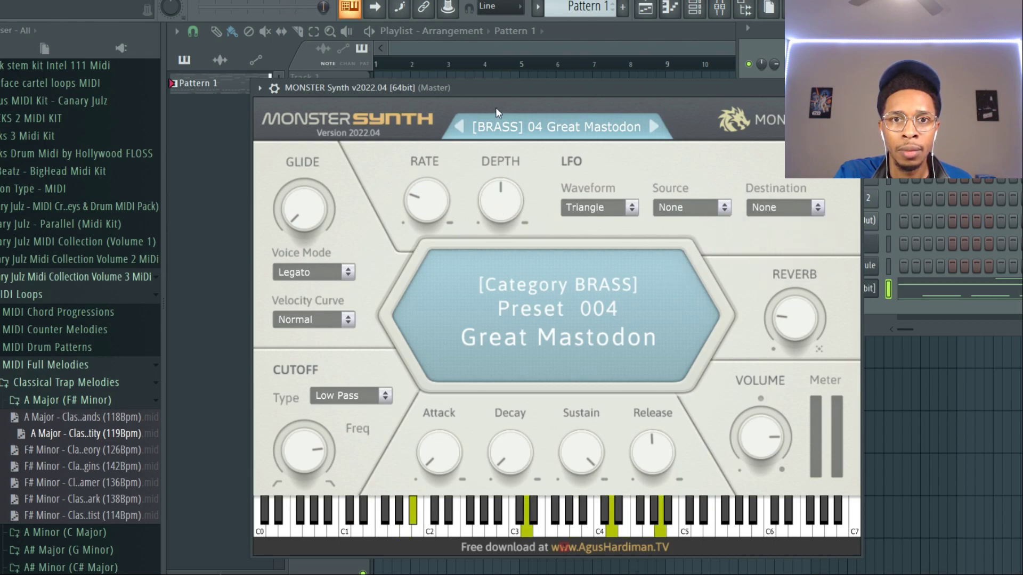
drag(303, 207, 304, 107)
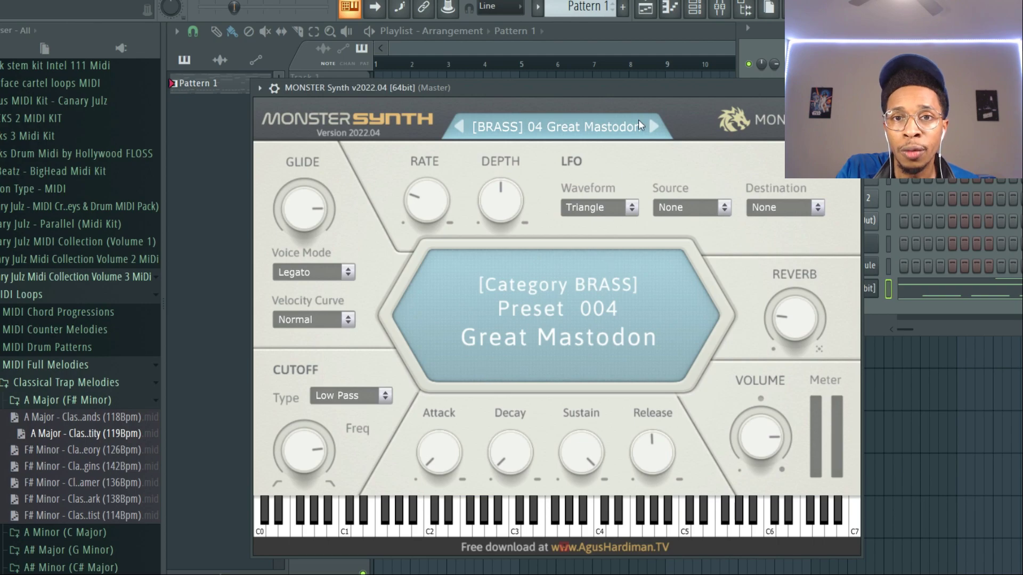
Step: Advance to brass preset 06 Night Freak and load the F# Minor Low End Theory (126Bpm) melody into the MONSTER Synth channel
click(654, 127)
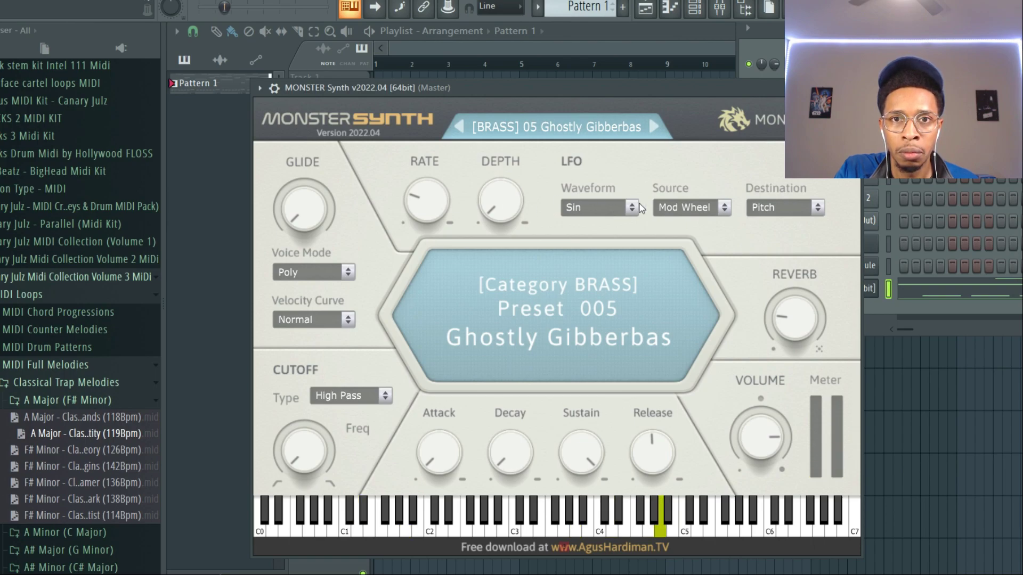
click(655, 129)
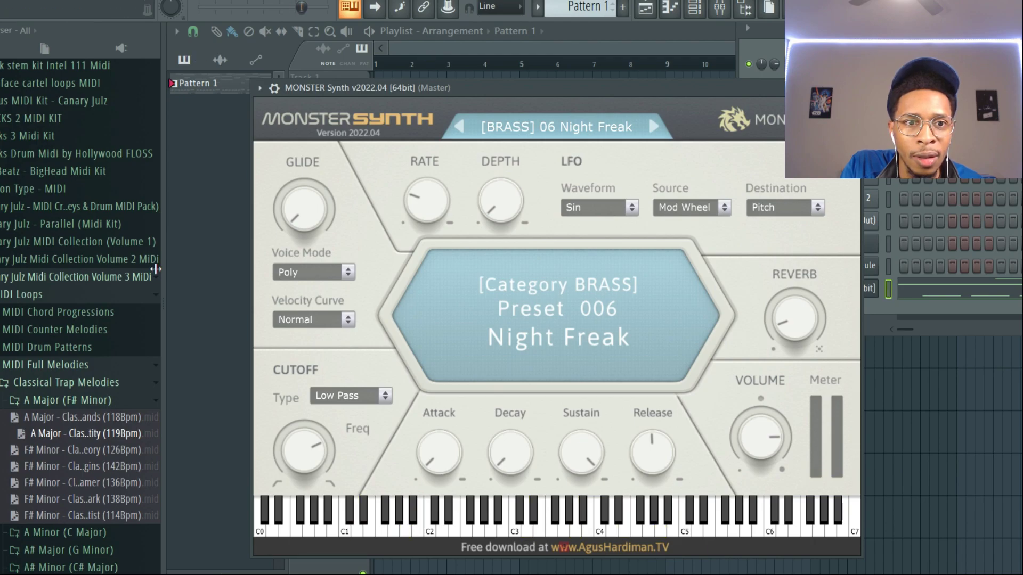
drag(70, 450, 869, 290)
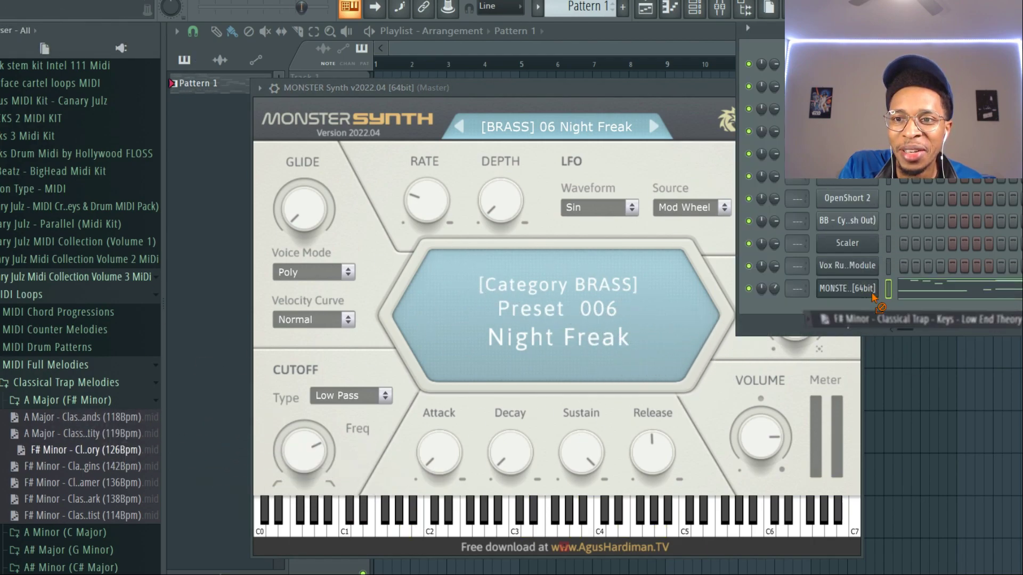
Step: Load brass preset 07 Blood Raven, play the pattern through it and stop playback
click(563, 127)
mouse_move(541, 141)
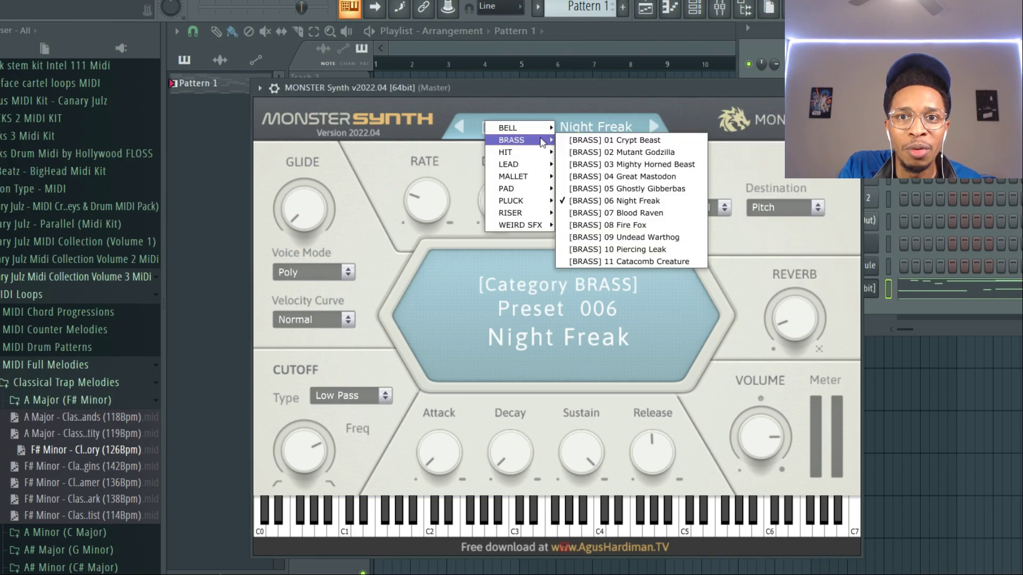
click(616, 213)
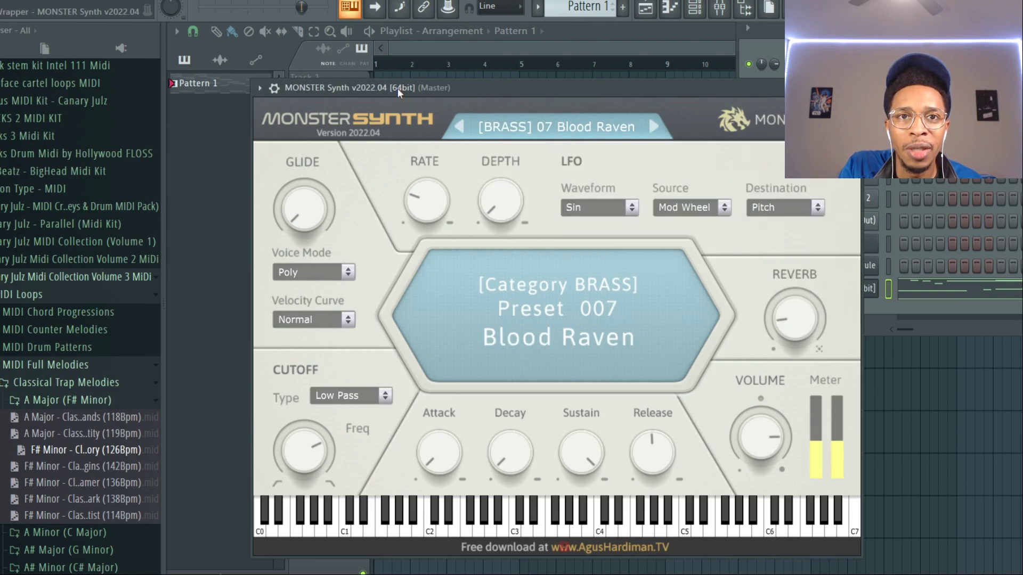
key(space)
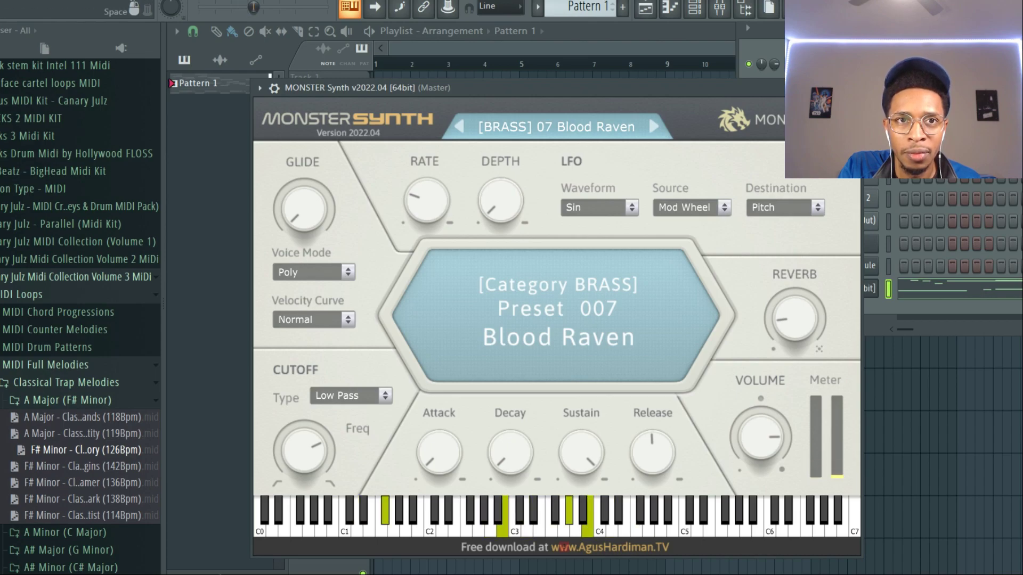
key(space)
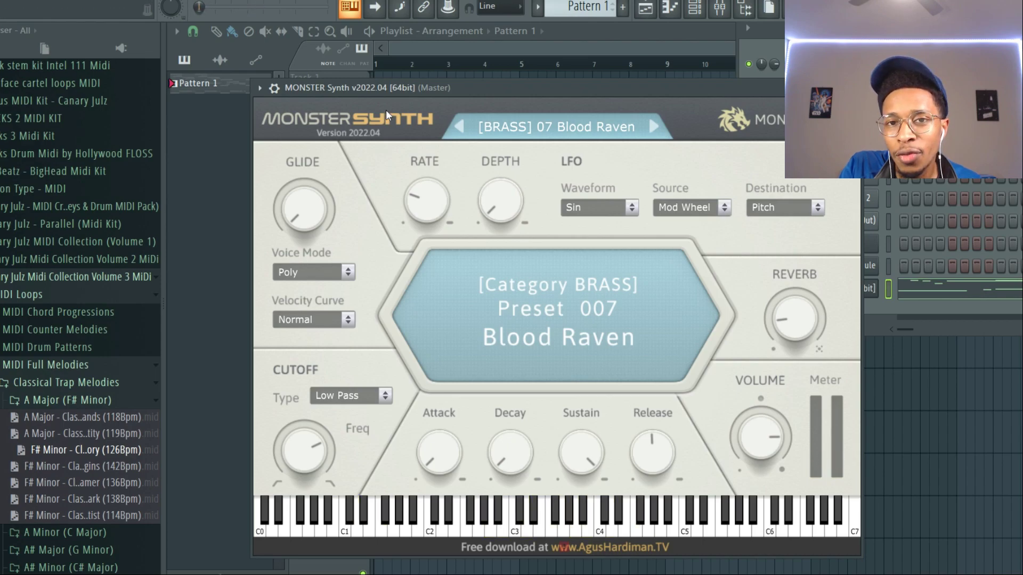
Step: Open the hit presets at 02 Giant Centipede, step back to 01 Under World Ghoul and play several test notes
click(515, 138)
mouse_move(496, 170)
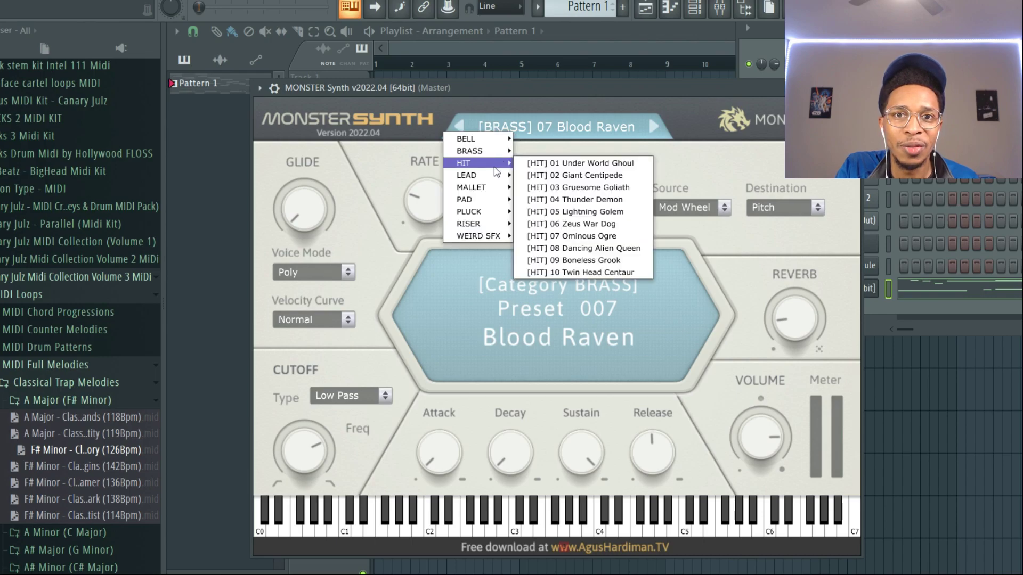
click(541, 171)
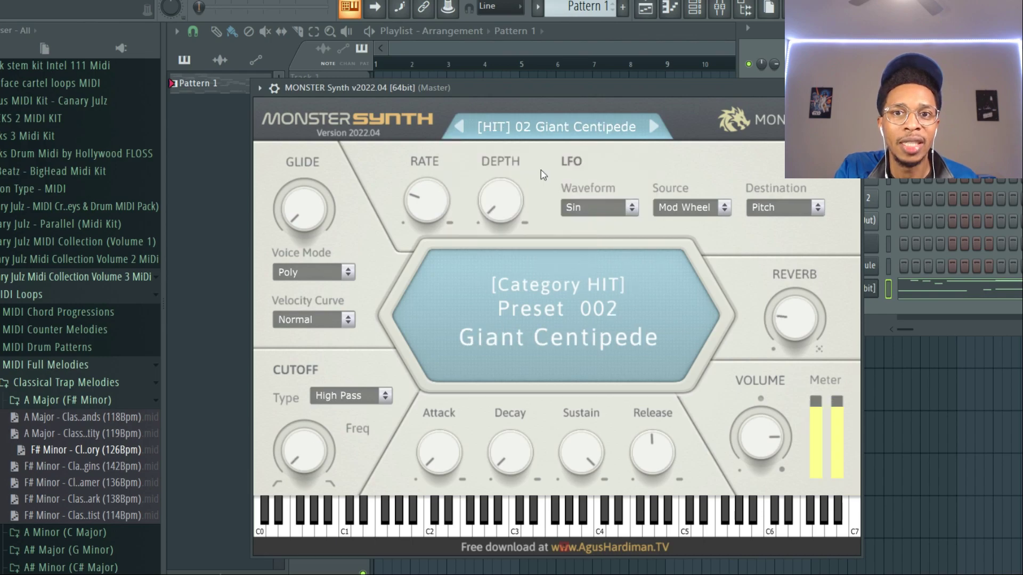
click(463, 124)
key(z)
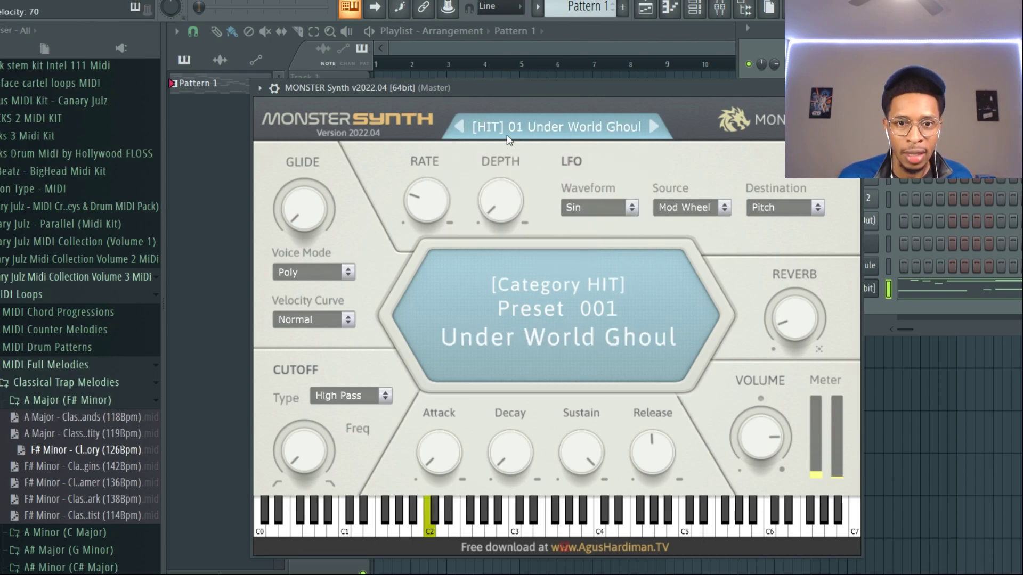
key(q)
key(q)
key(q)
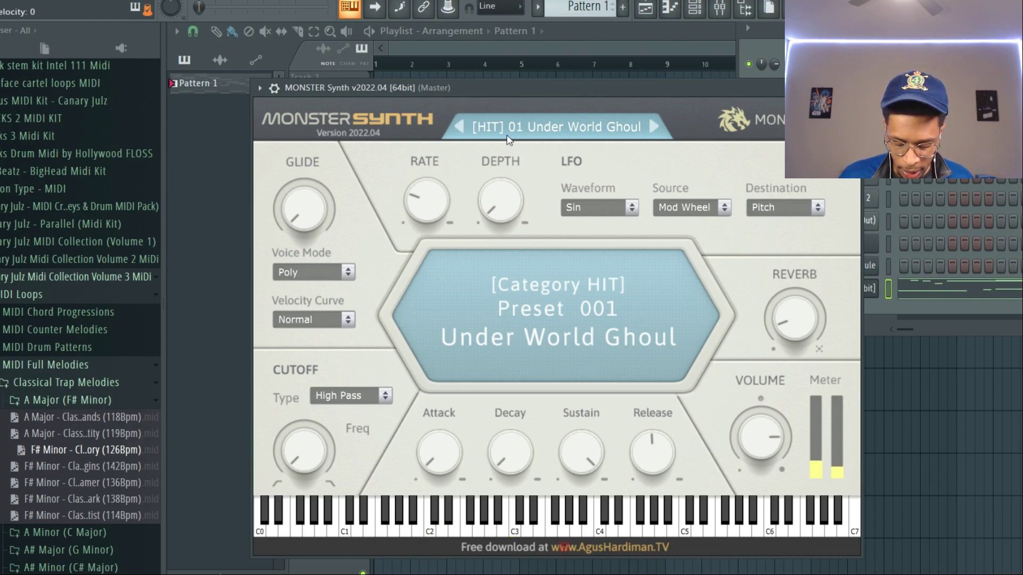
key(e)
key(q)
key(w)
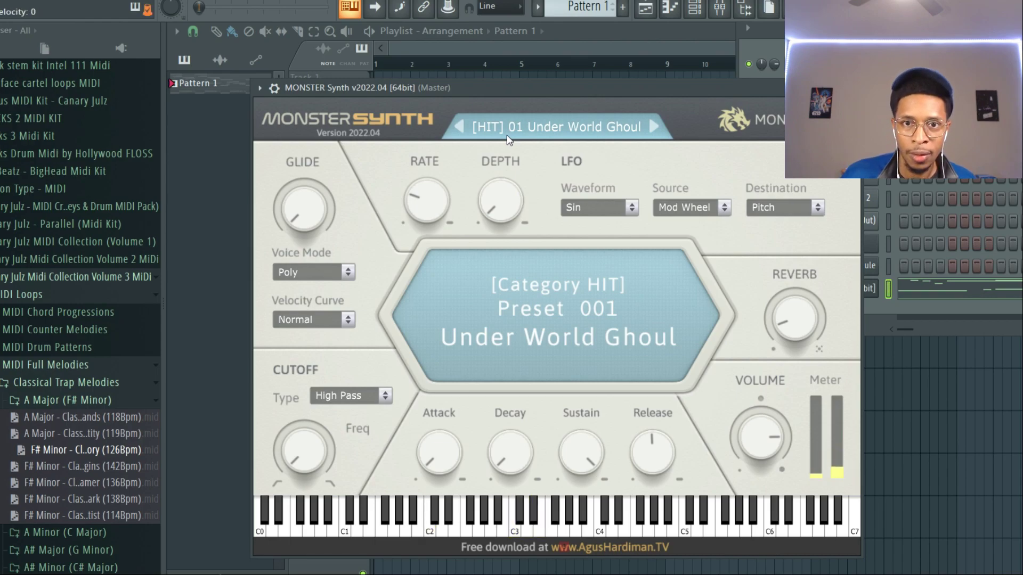
Step: Audition hit preset 02 Giant Centipede and the following hit preset 03 with repeated test notes
click(654, 131)
key(q)
key(q)
key(q)
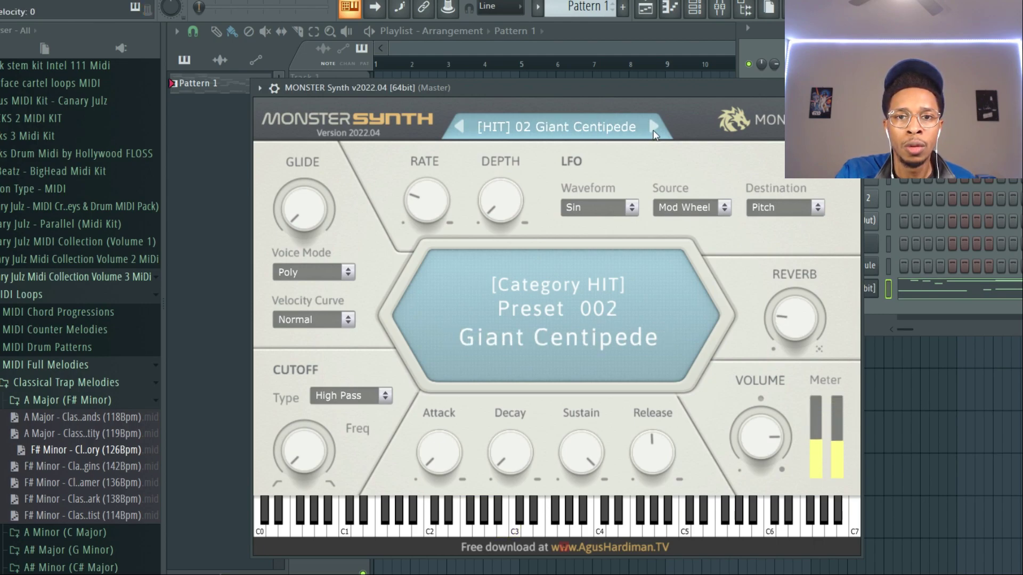
click(654, 131)
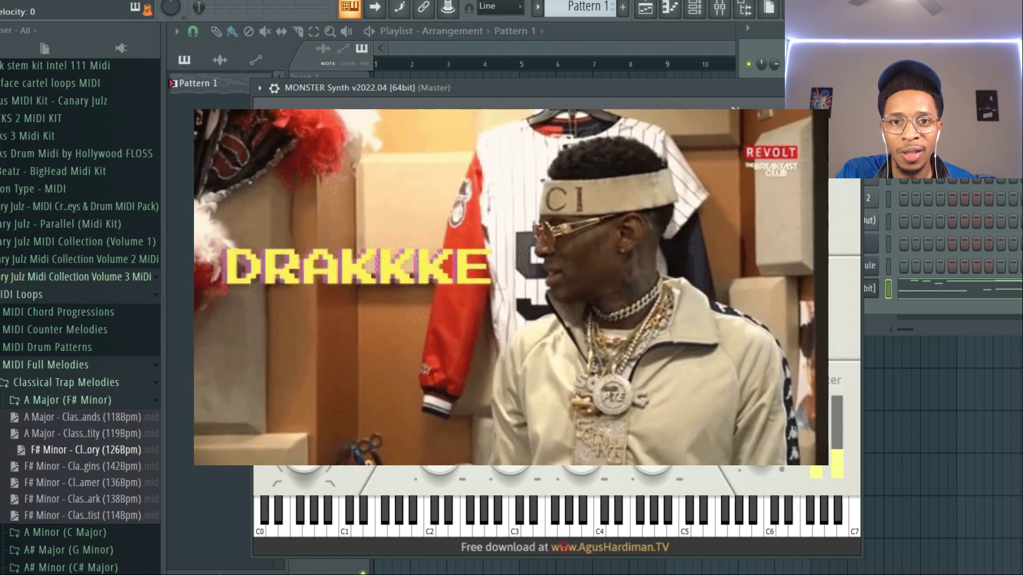
key(q)
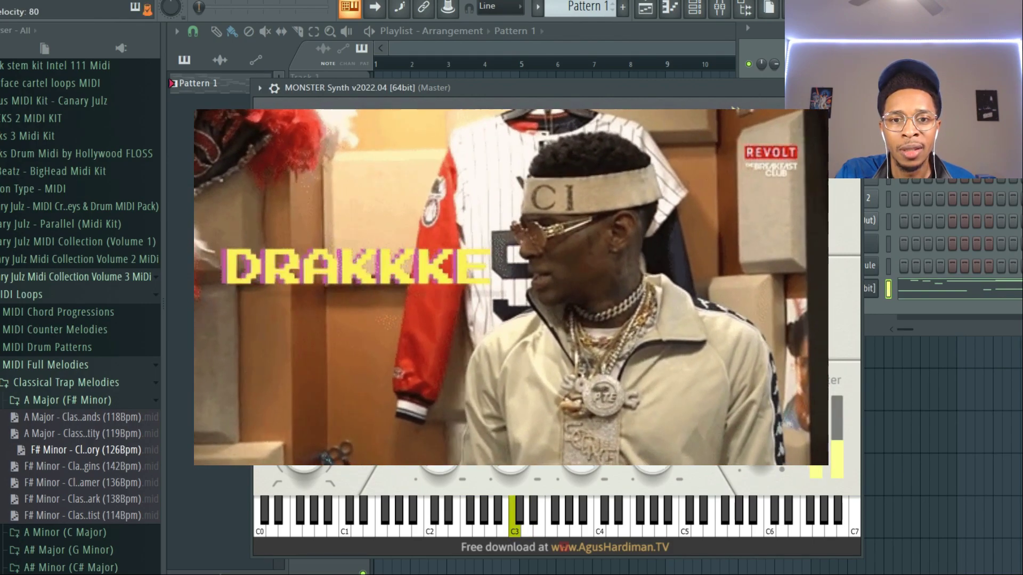
Step: Advance to hit preset 04 Thunder Demon and play test notes at different pitches
click(653, 128)
key(q)
key(q)
key(q)
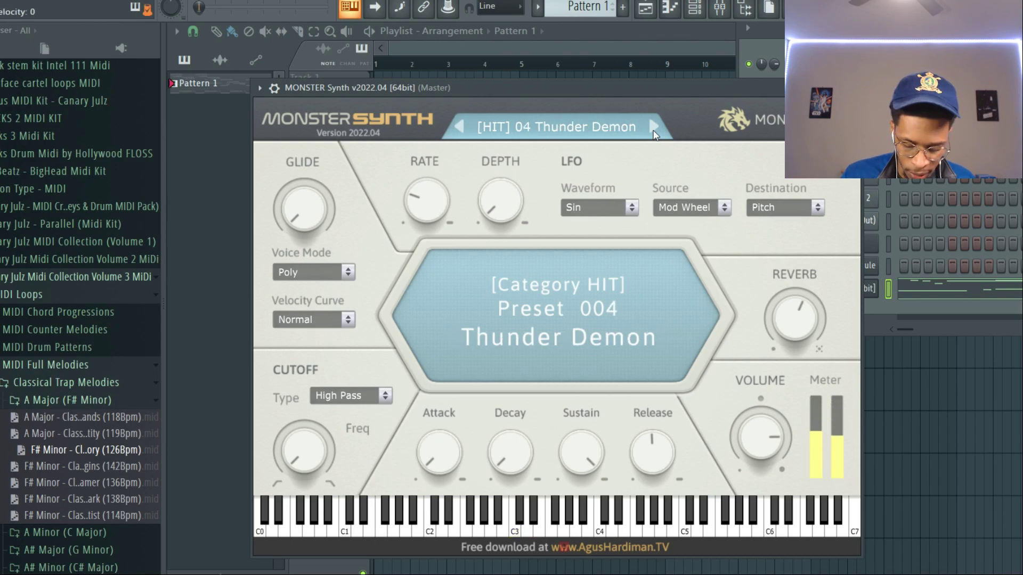
key(i)
key(q)
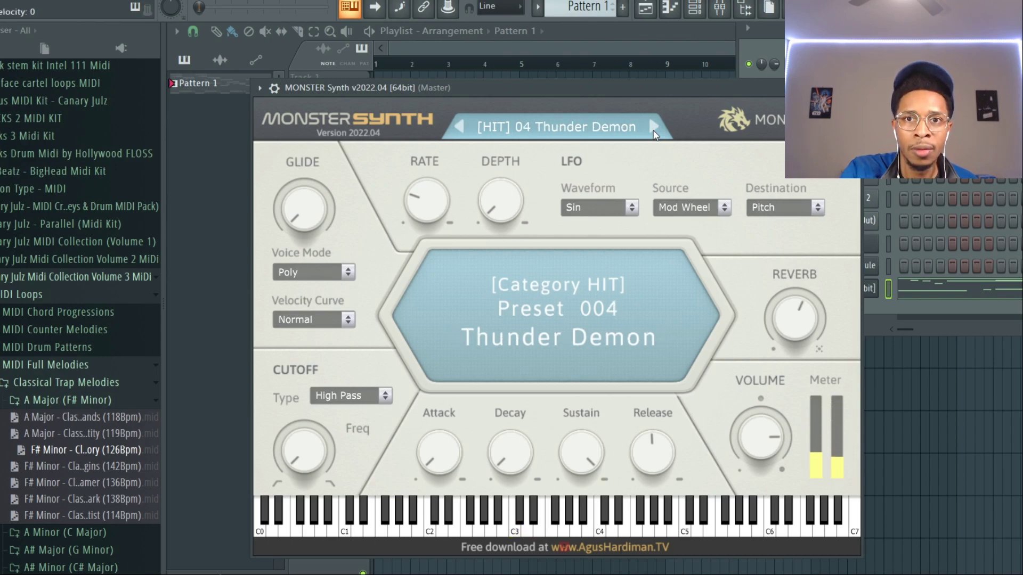
Step: Audition hit preset 05 Lightning Golem with a C3 note, then load hit preset 06 Zeus War Dog
click(654, 127)
key(q)
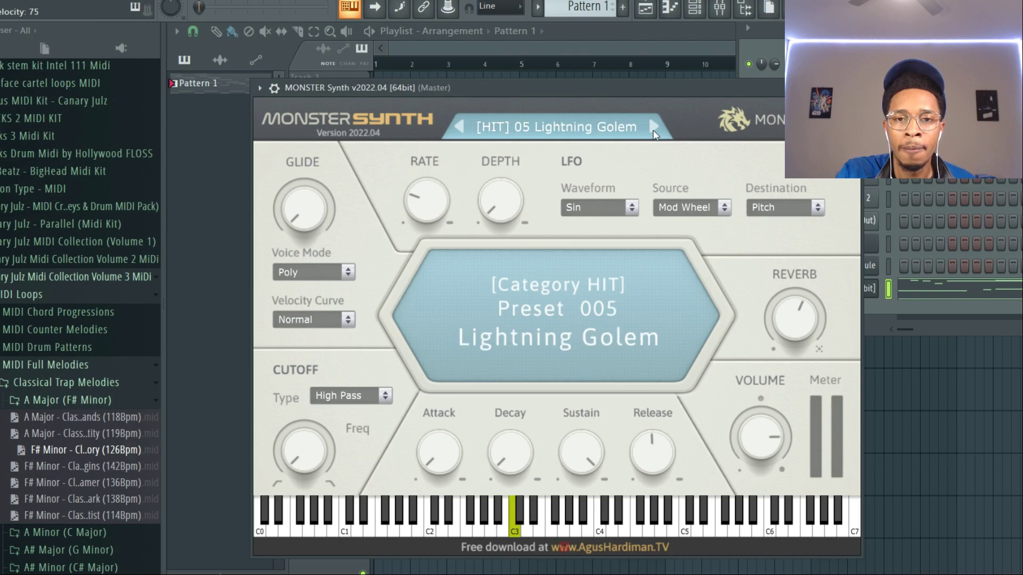
click(506, 128)
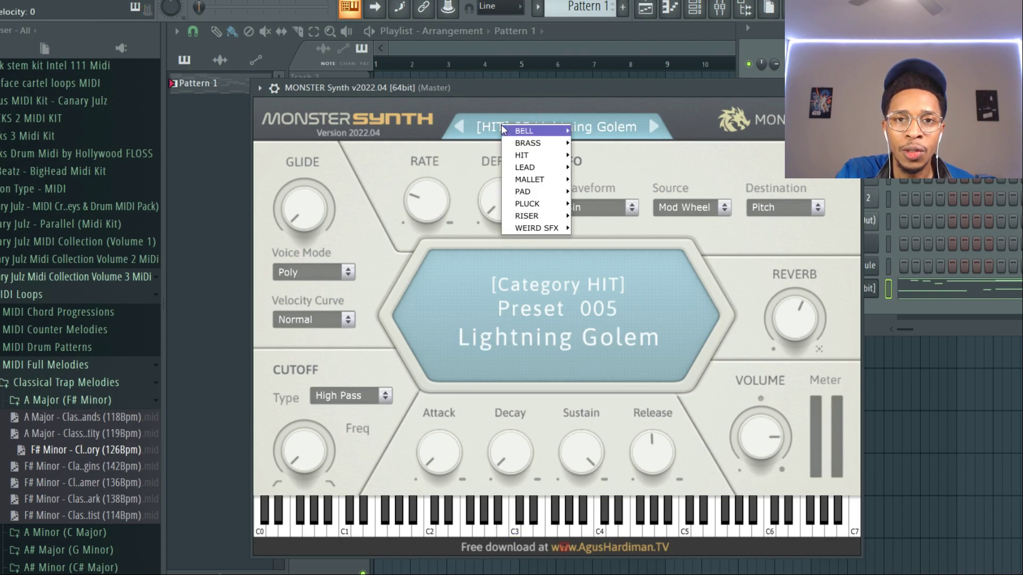
mouse_move(505, 136)
mouse_move(511, 156)
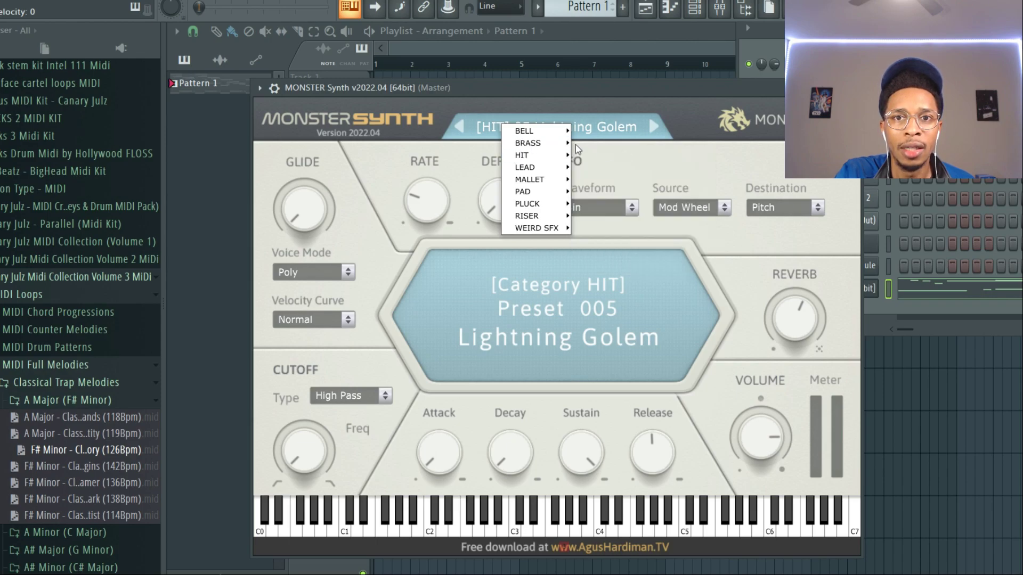
mouse_move(560, 155)
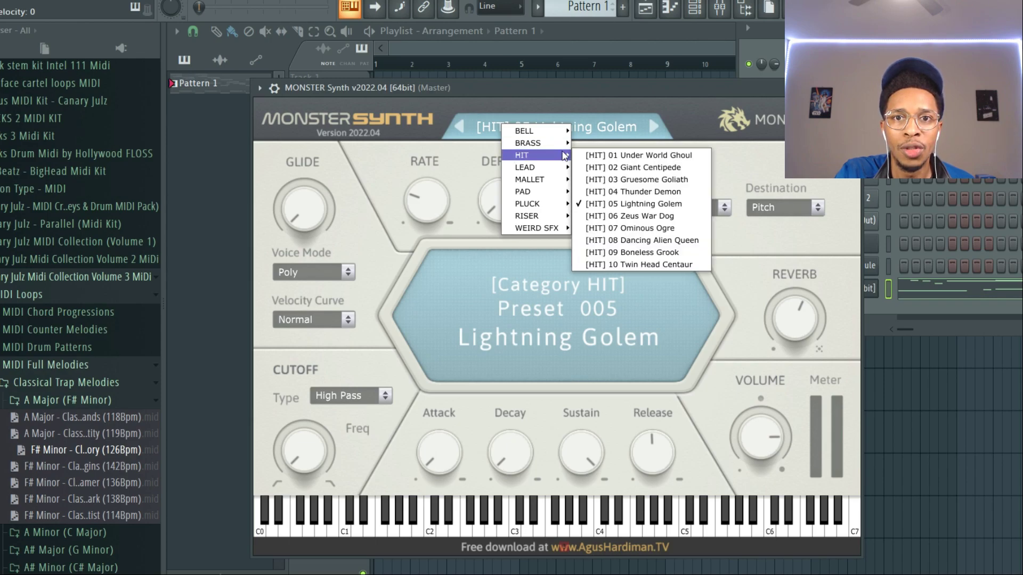
click(623, 216)
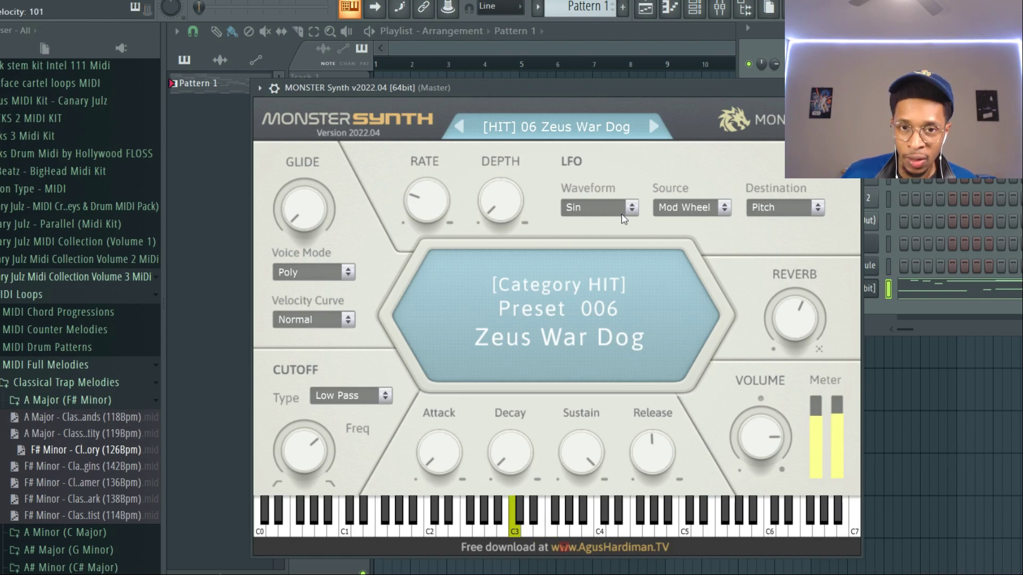
Step: Load lead preset 01 Lonely Gremlin and audition the lead presets one by one up to 07 Venom Critter
click(609, 131)
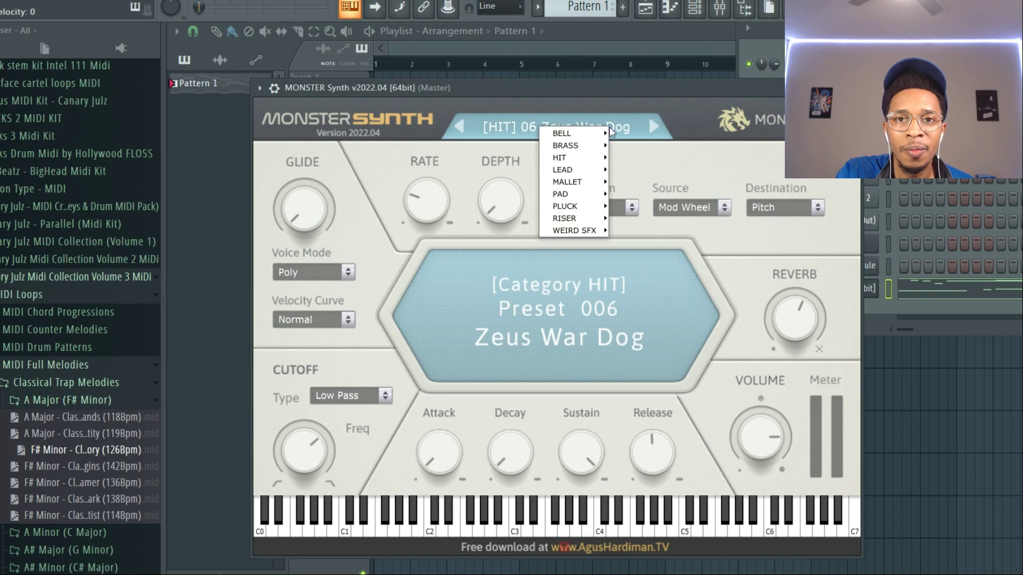
click(621, 170)
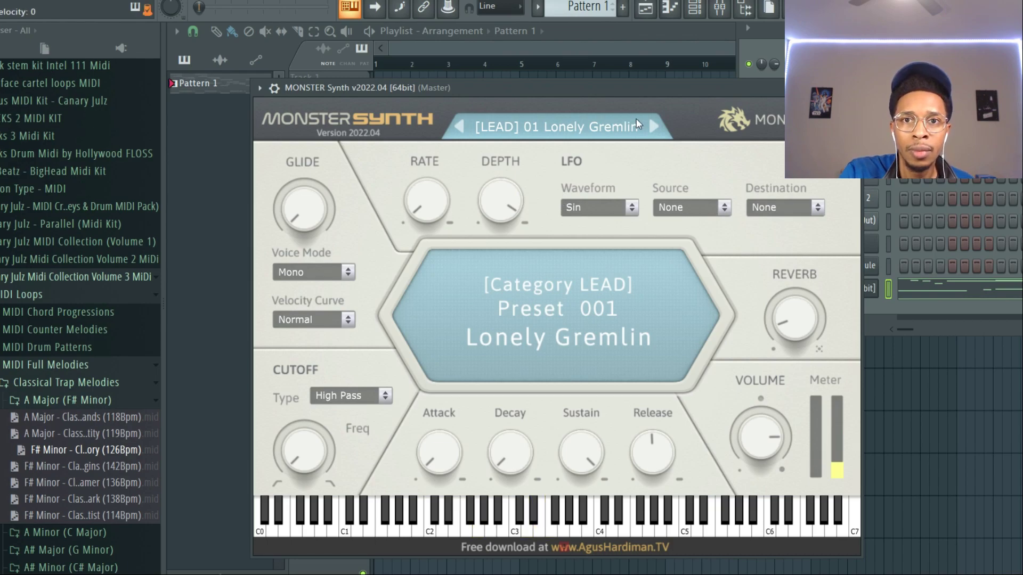
click(652, 128)
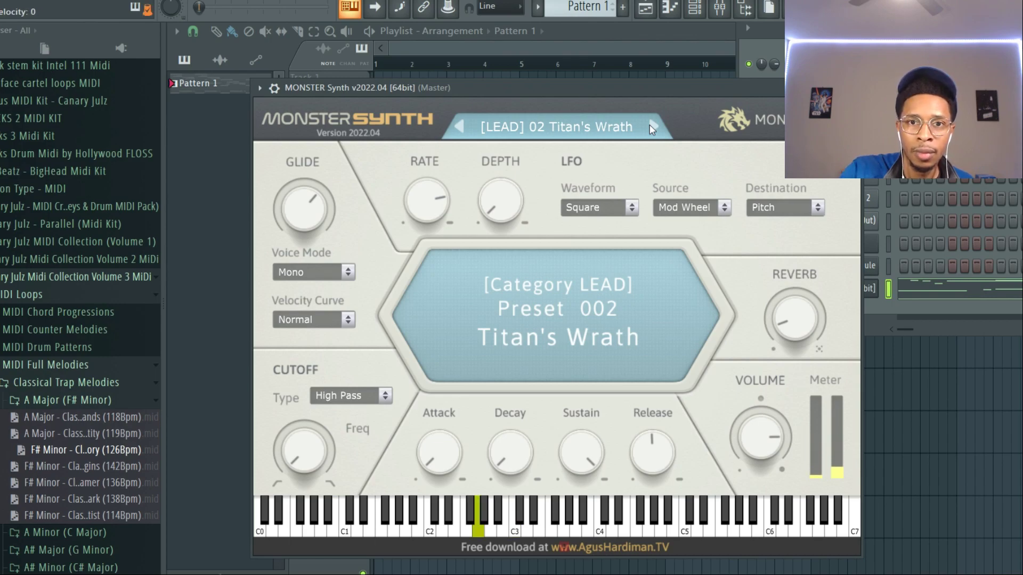
click(655, 129)
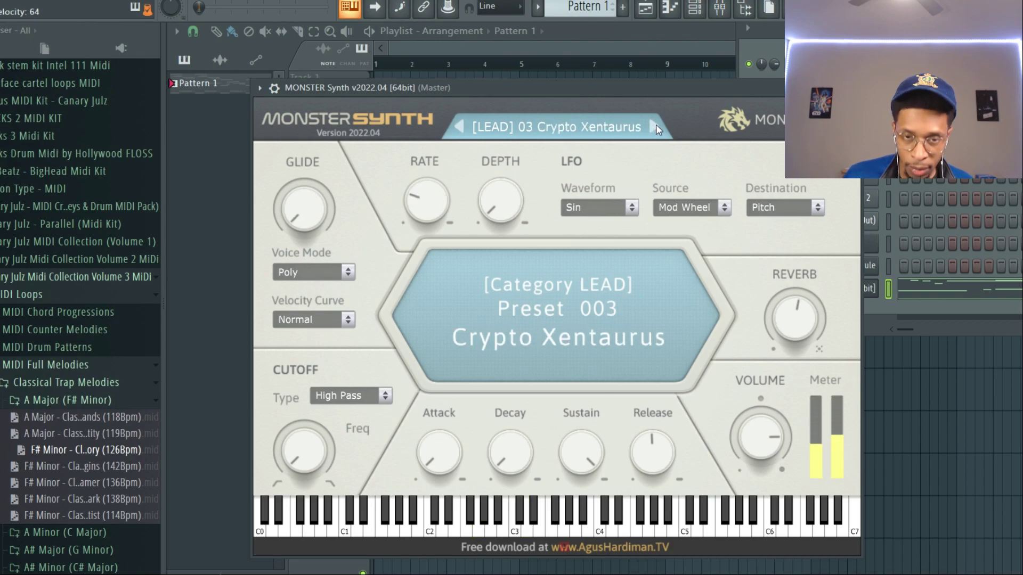
click(654, 128)
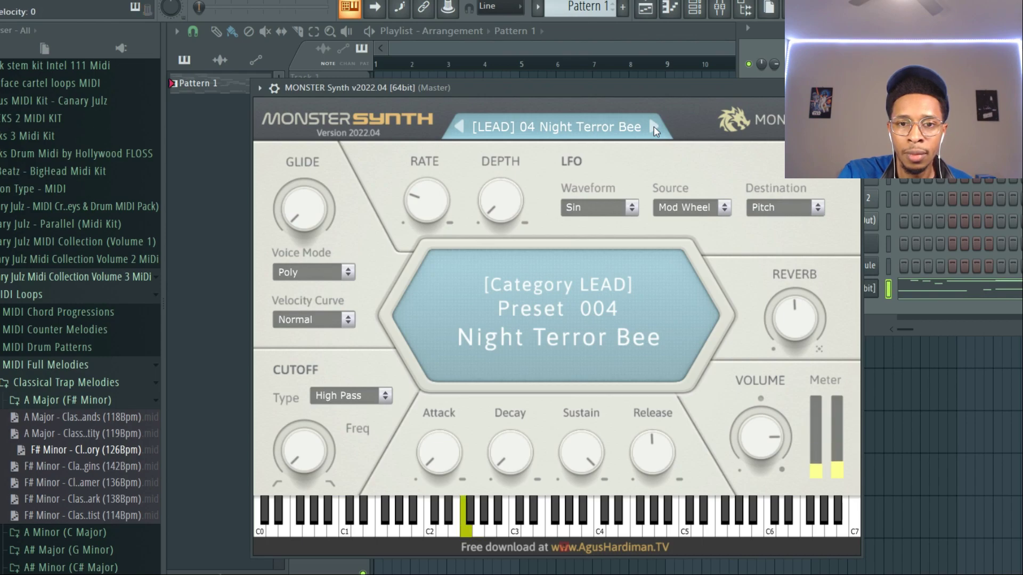
click(654, 128)
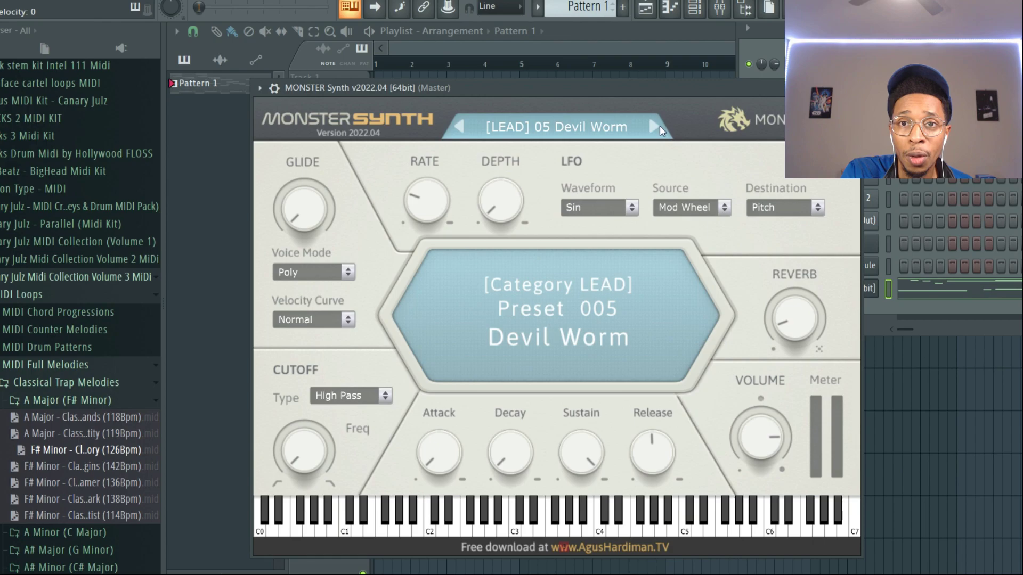
click(653, 129)
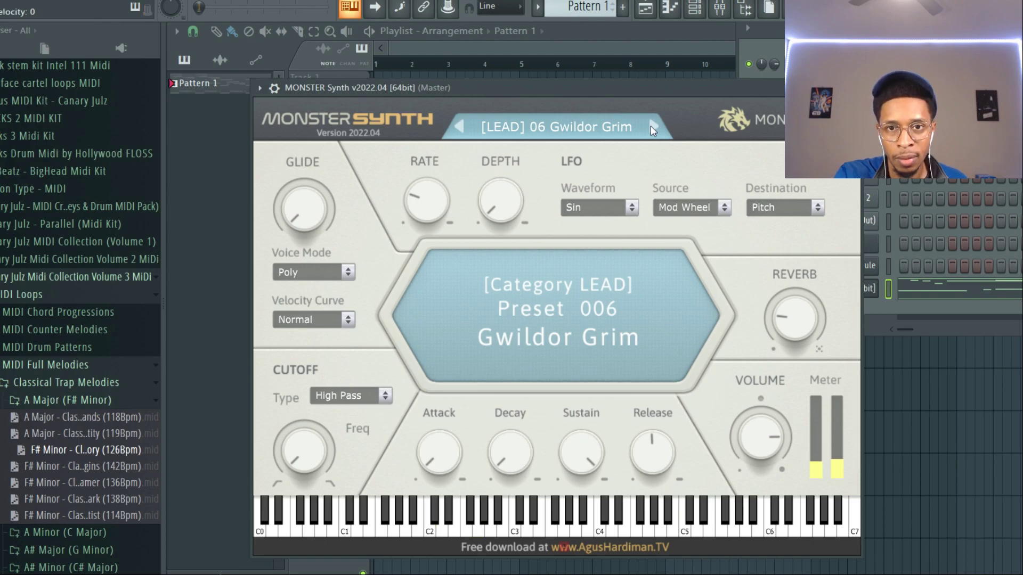
click(654, 128)
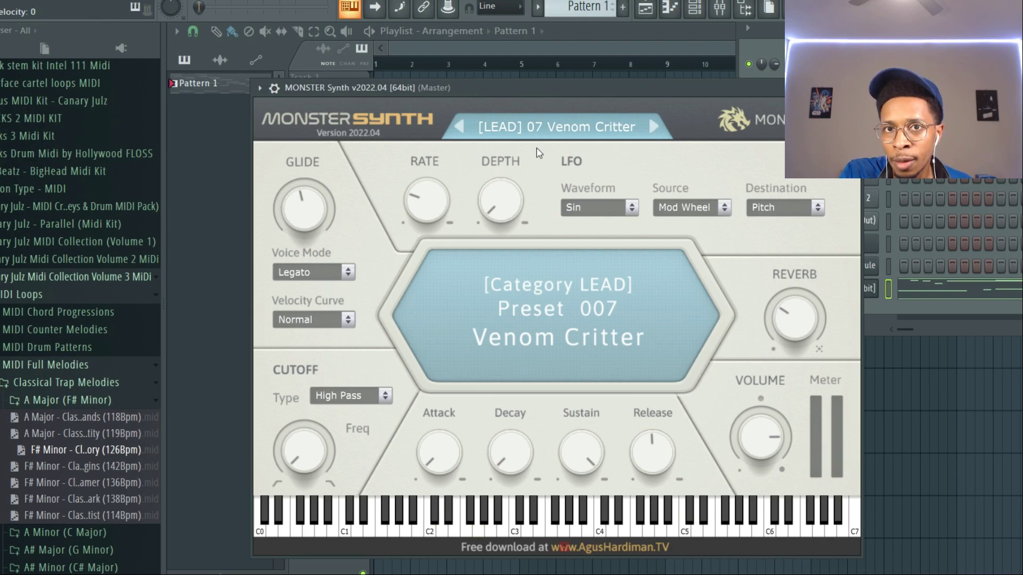
Step: Load mallet preset 01 Moon Dragon, start the pattern and load the F# Minor (142Bpm) classical trap melody into the synth's channel
click(511, 128)
mouse_move(531, 183)
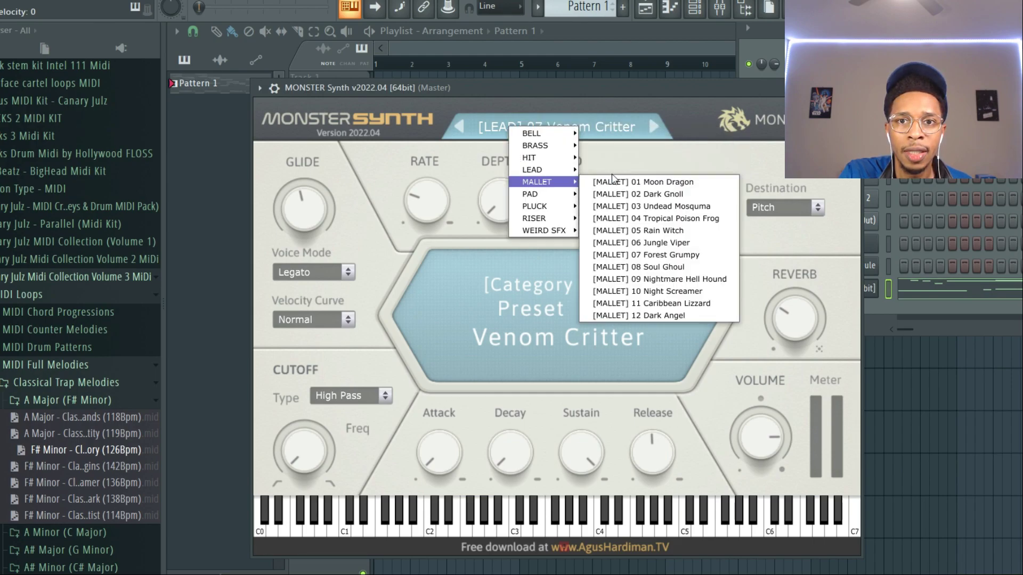
click(613, 182)
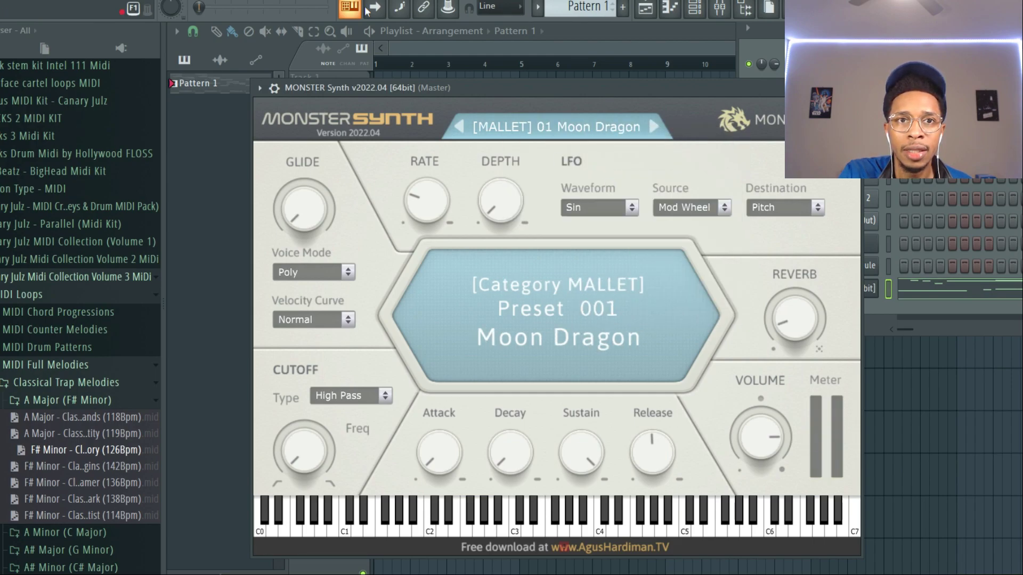
key(space)
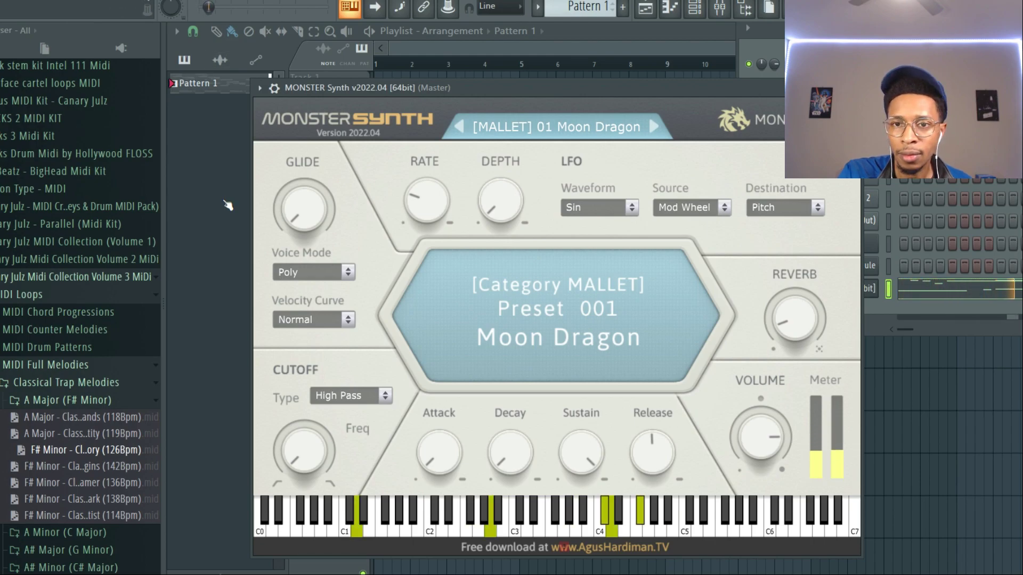
drag(82, 466, 847, 288)
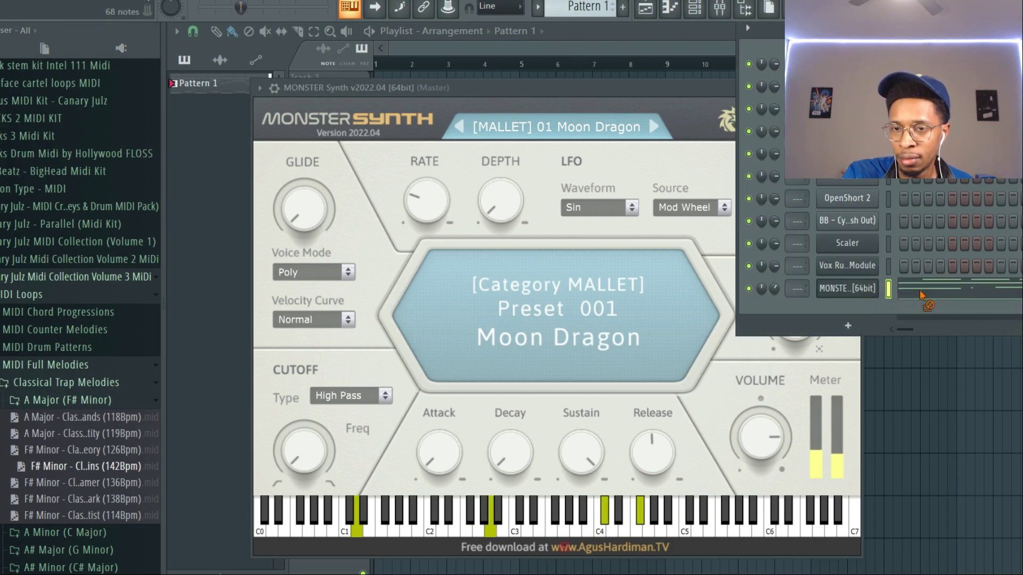
Step: Audition the mallet presets one by one from 02 Dark Gnoll to 05 Rain Witch while the pattern plays
click(654, 129)
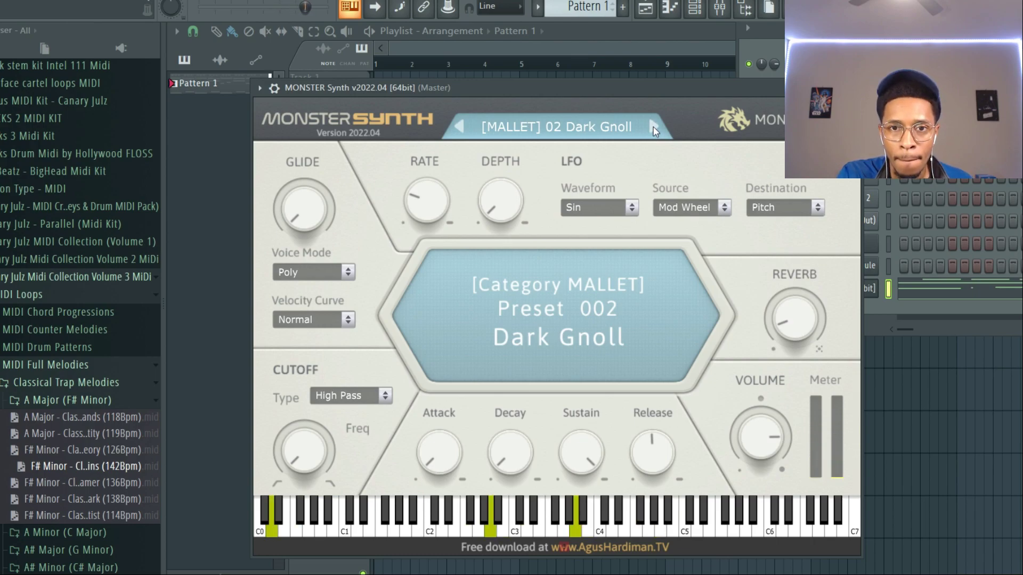
click(654, 129)
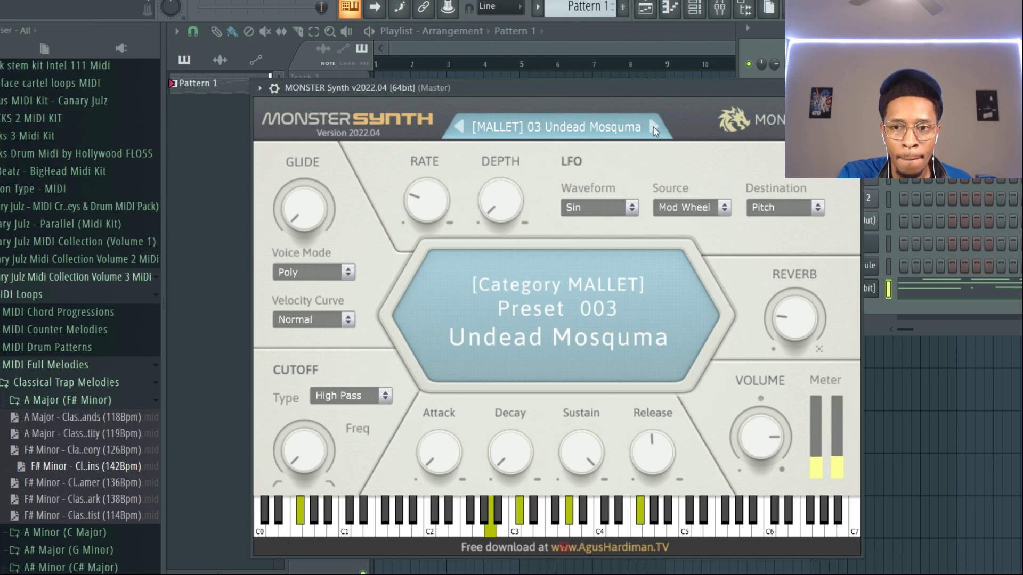
click(654, 129)
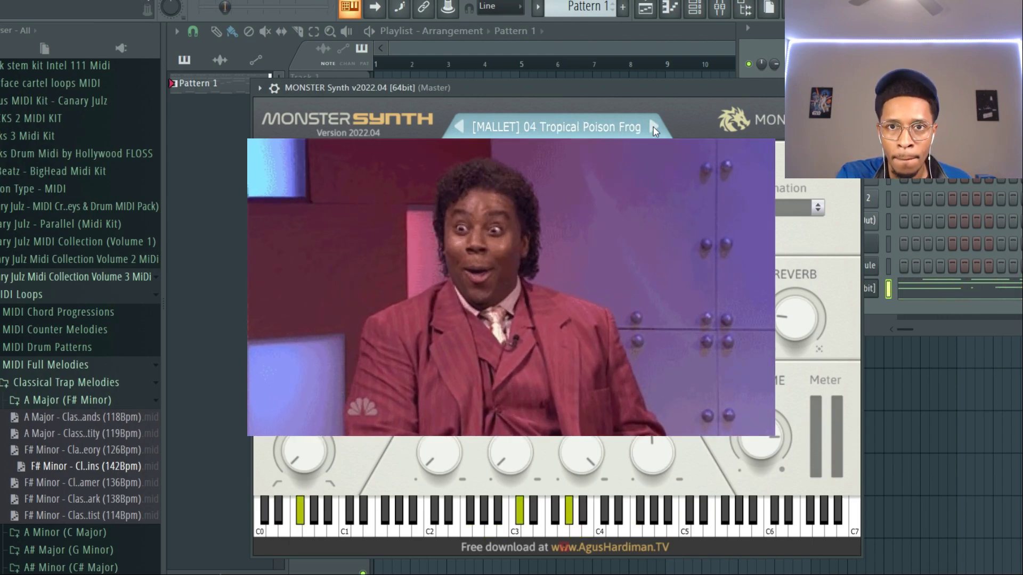
click(654, 129)
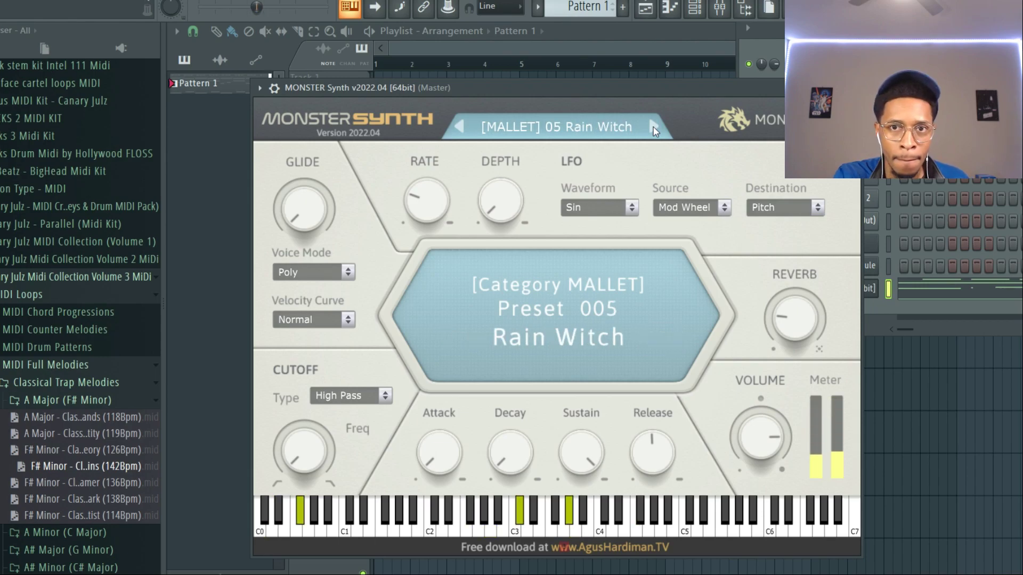
Step: Audition mallet presets 06 Jungle Viper and 07 Forest Grumpy, then load pad preset 01 Icy Creature
click(654, 129)
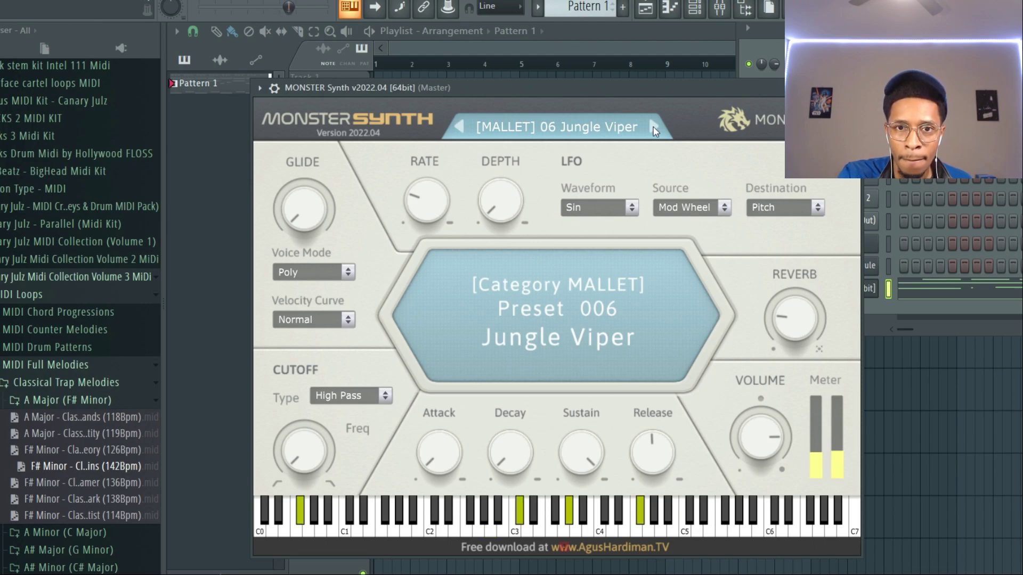
click(655, 128)
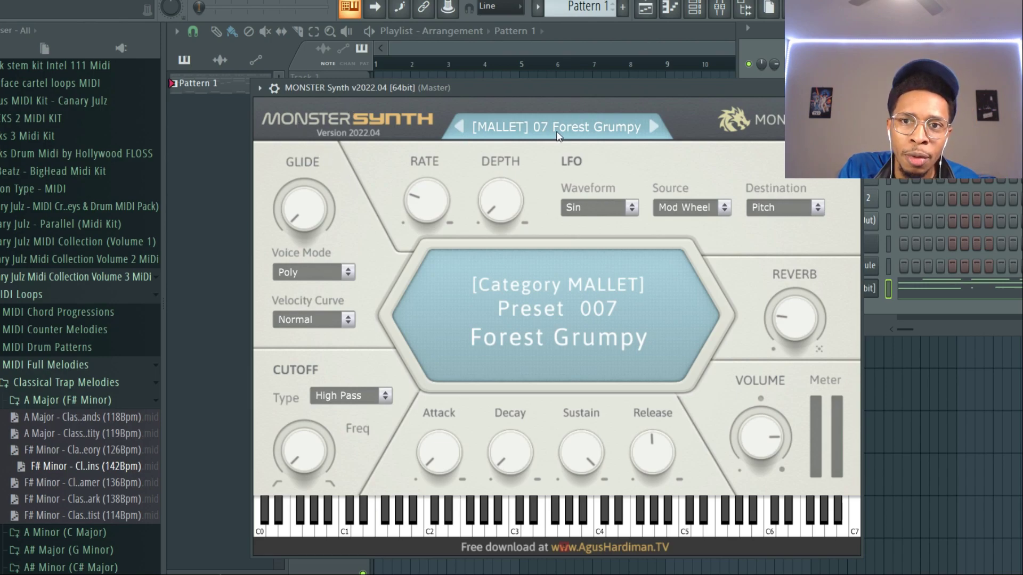
click(523, 126)
mouse_move(503, 188)
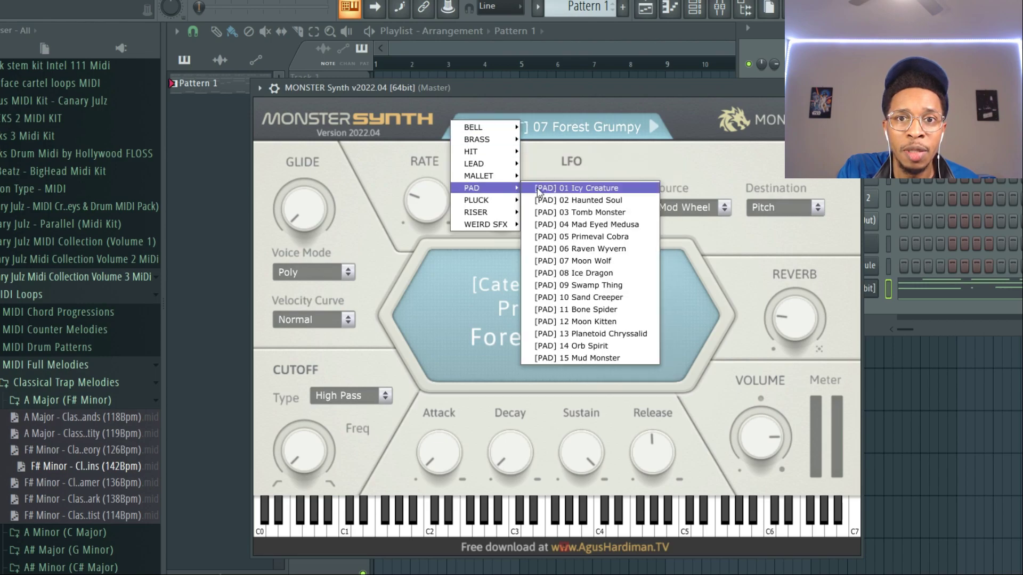
click(539, 189)
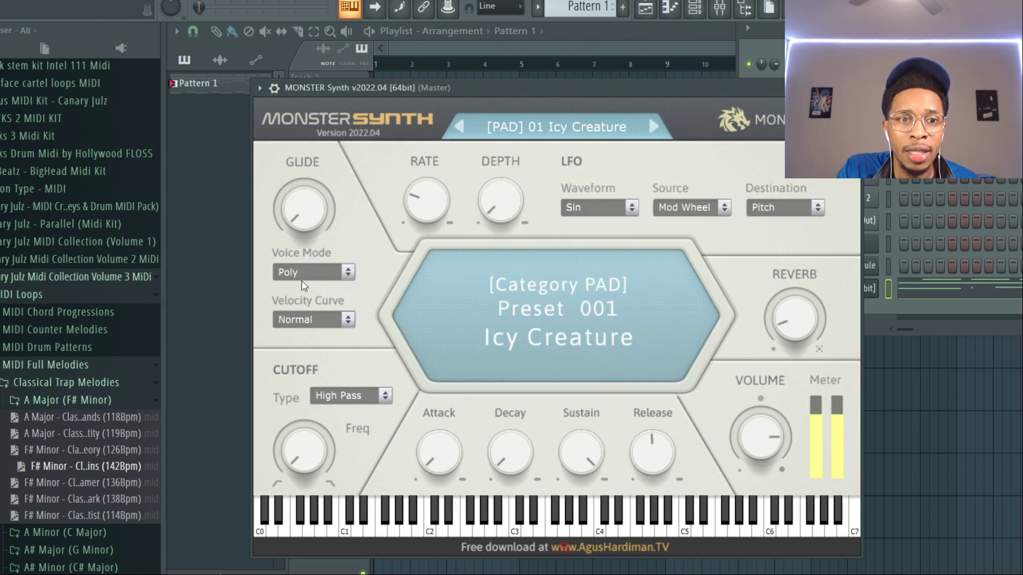
Step: Load the 140Bpm classical trap melody from the A# Major (G Minor) folder into the synth's channel and start the pattern
click(73, 398)
click(73, 436)
drag(87, 457, 912, 295)
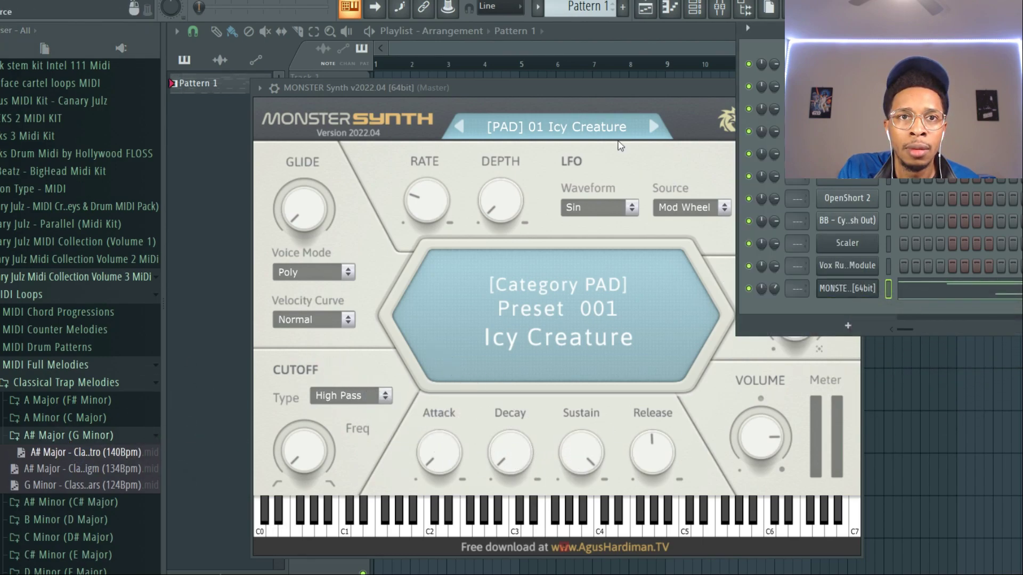
key(space)
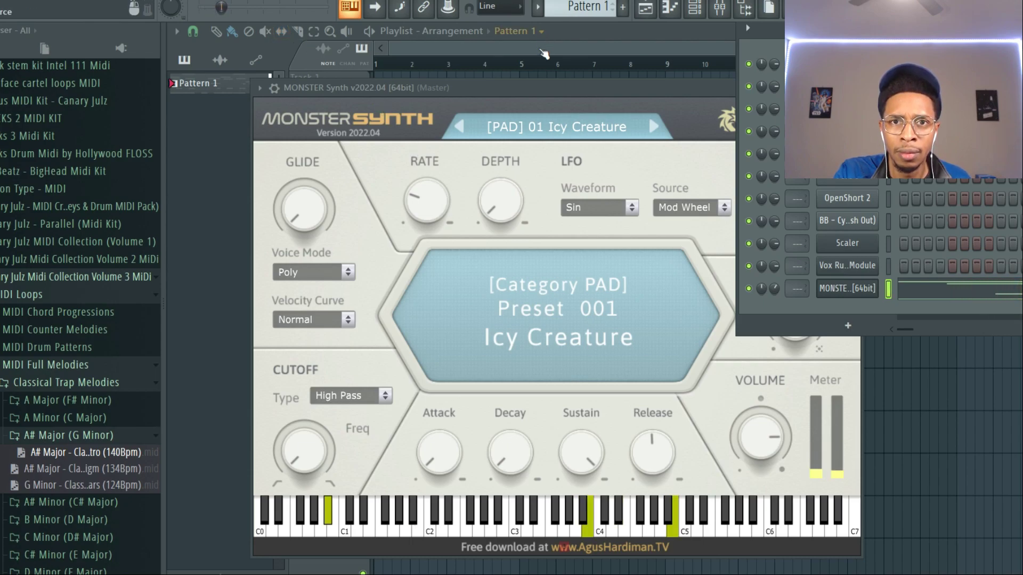
Step: Audition the pad presets one by one from 02 Haunted Soul to 07 Moon Wolf while the pattern plays
click(540, 85)
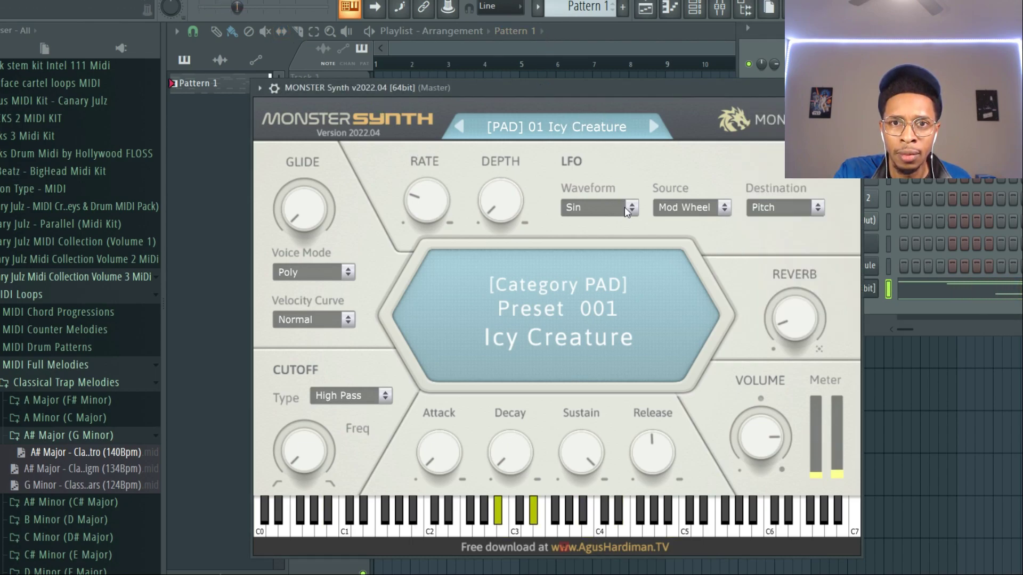
click(655, 126)
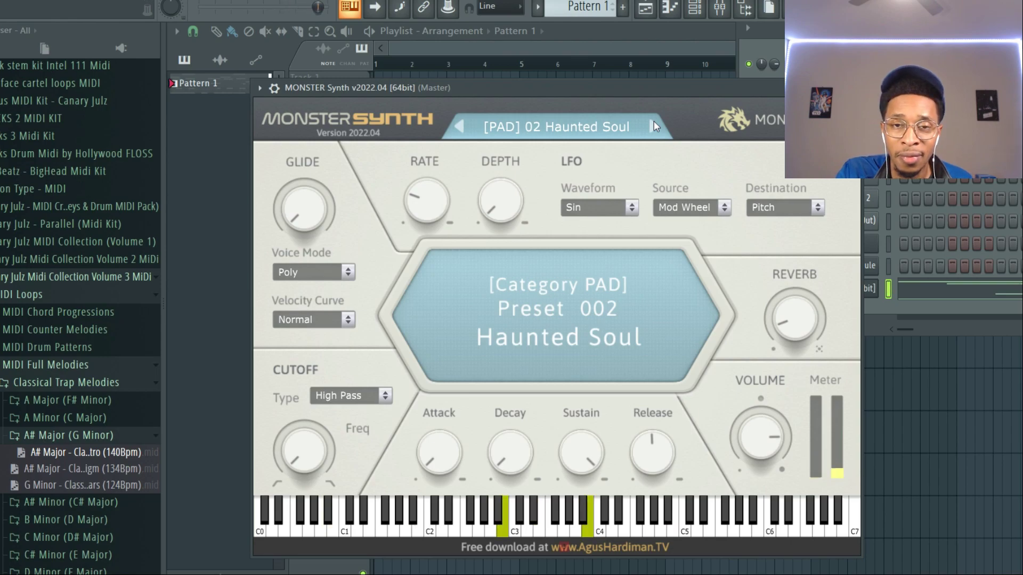
click(655, 126)
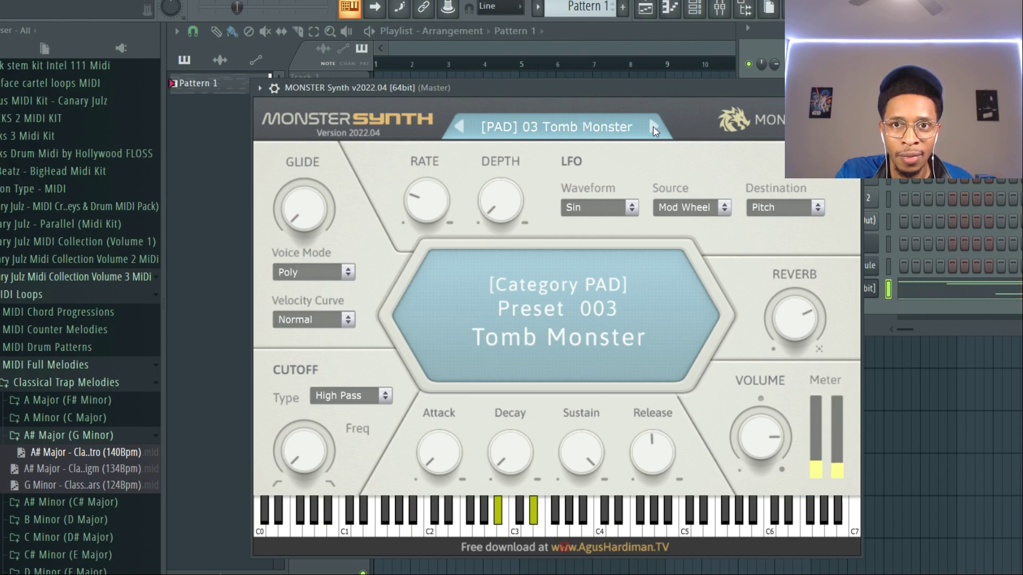
click(654, 127)
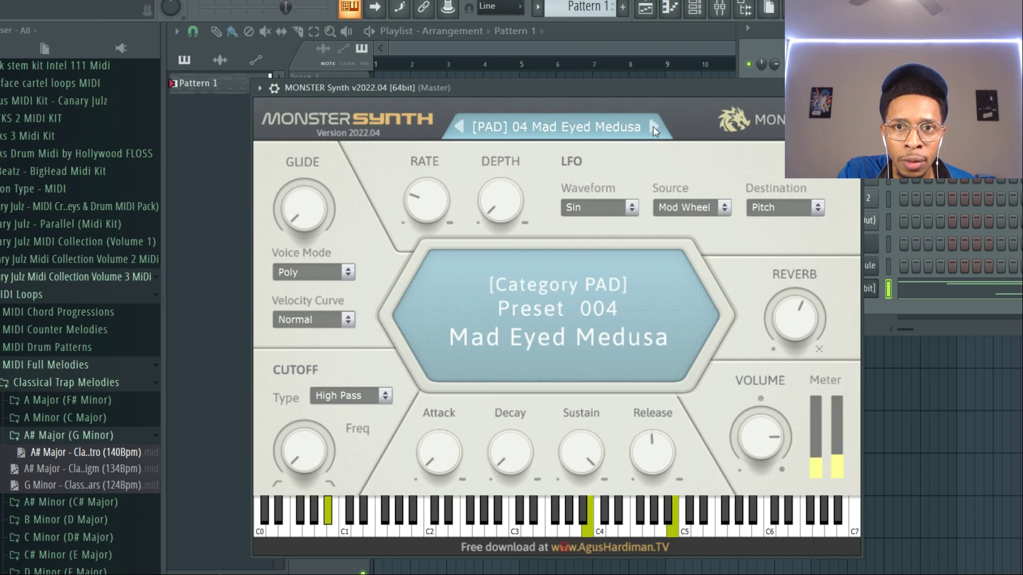
click(654, 128)
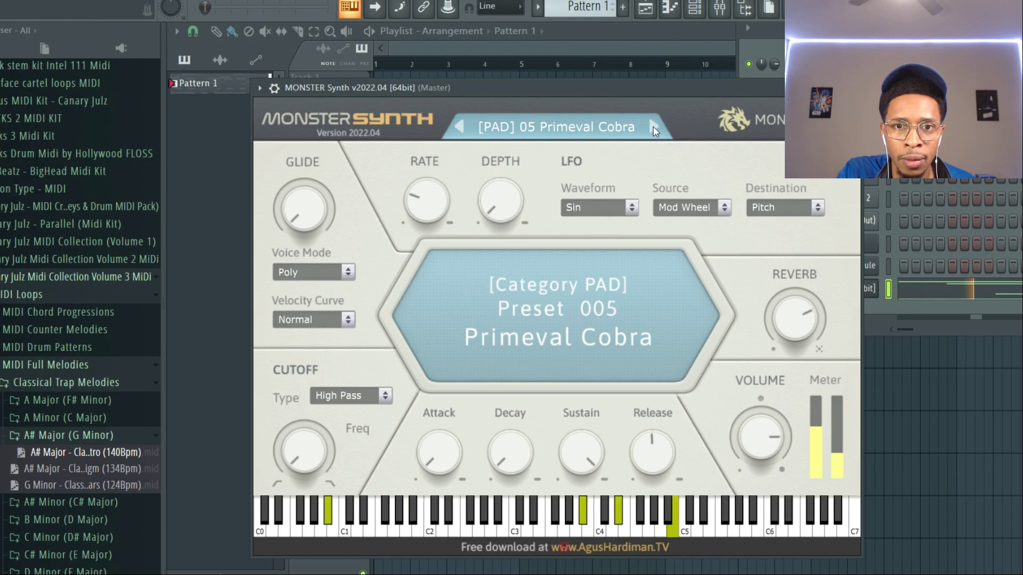
click(653, 128)
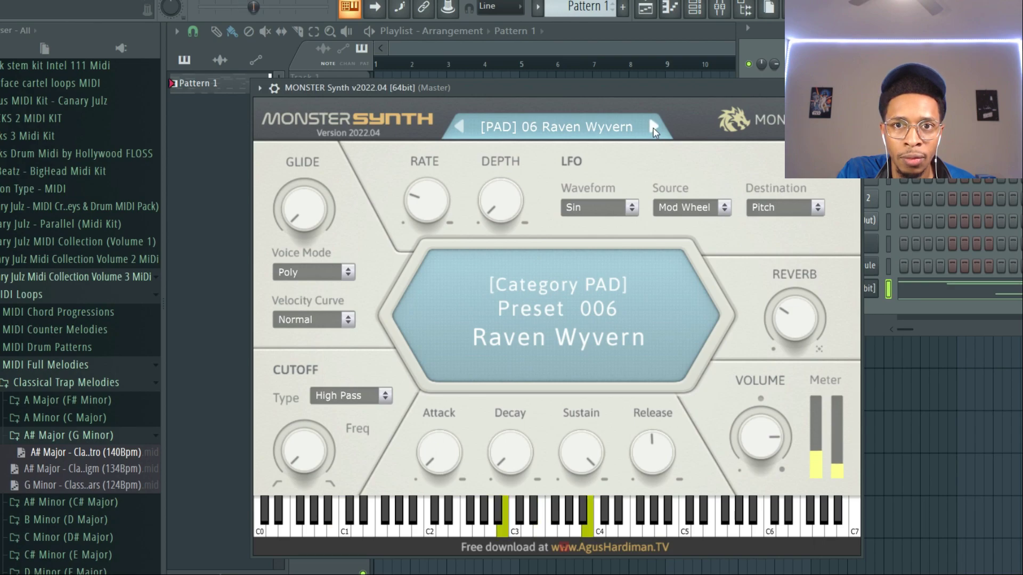
click(653, 128)
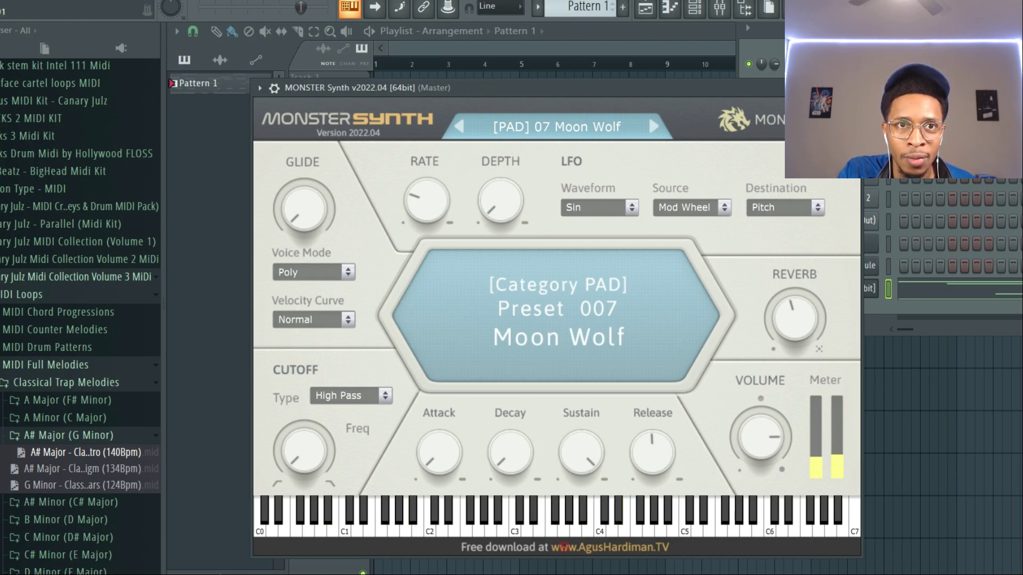
Step: Load pluck preset 01 Frost Snake and play it with the A# Minor - Classical Trap - Keys - Professional (140Bpm) melody in the synth's channel
click(515, 127)
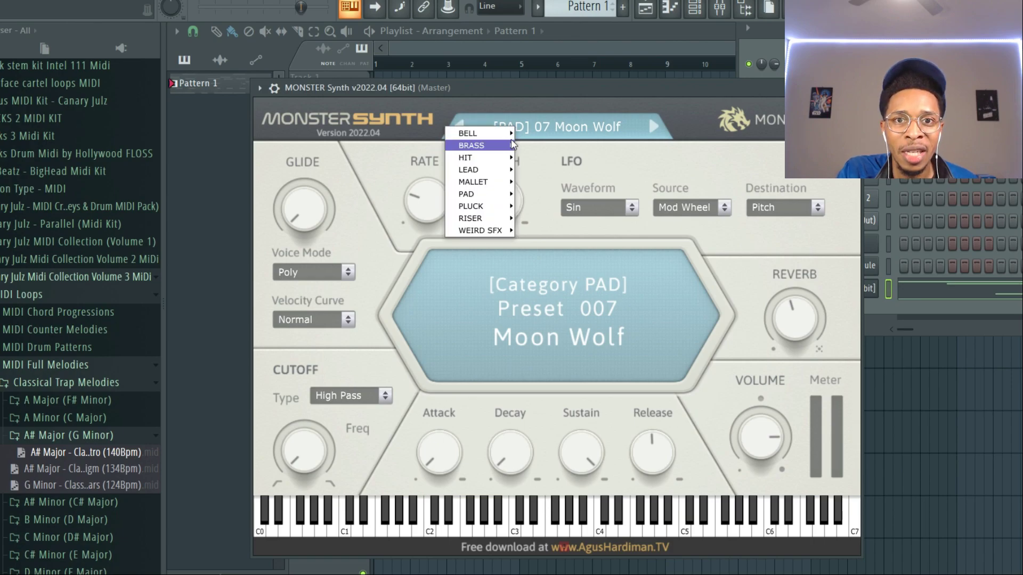
mouse_move(507, 207)
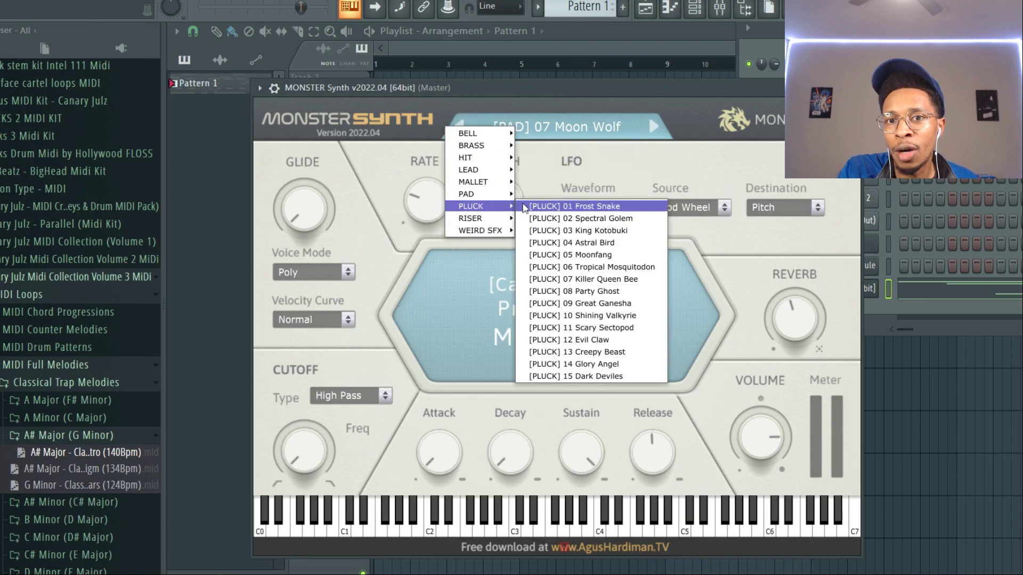
click(571, 206)
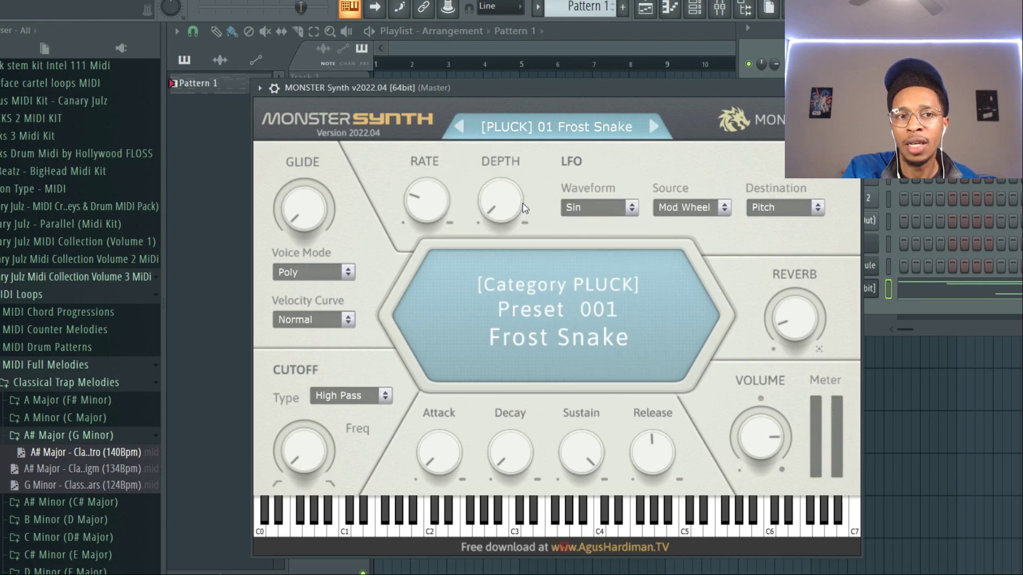
click(94, 502)
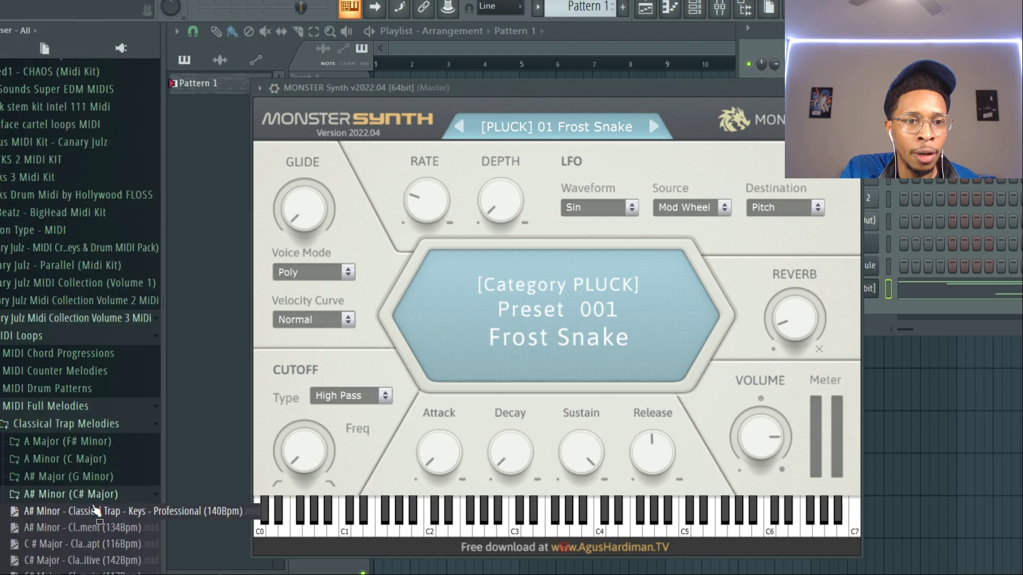
drag(93, 515, 848, 308)
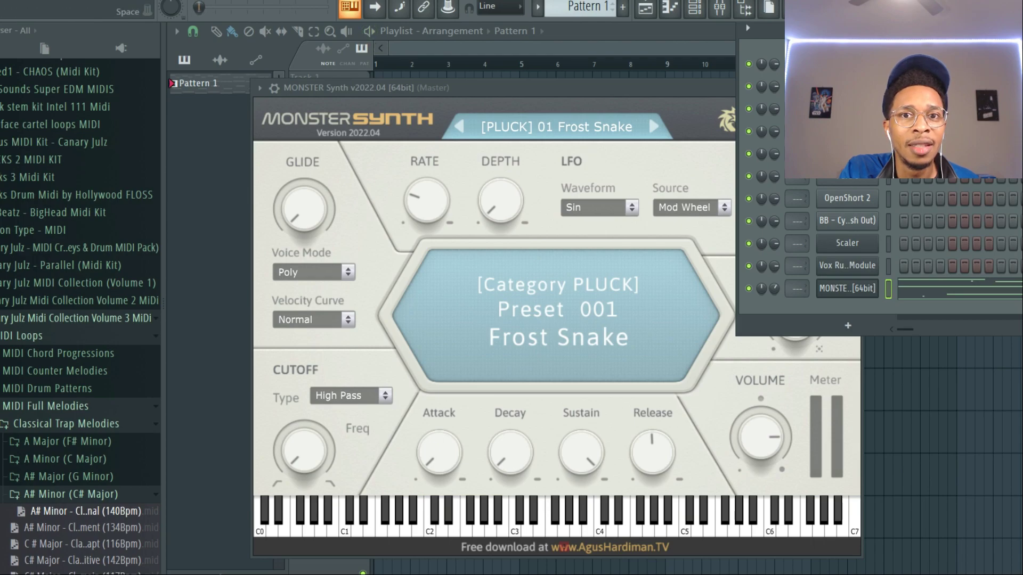
key(space)
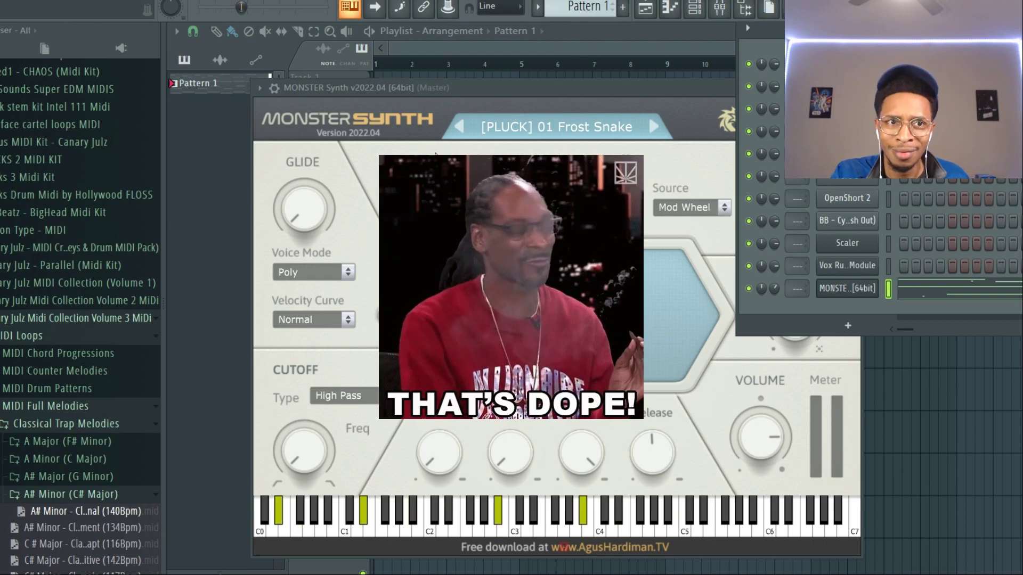
Step: Add the Cl Hats 134 1 MIDI pattern from the 3 Midi Kit's closed hats folder to a channel in the rack
click(49, 179)
click(12, 231)
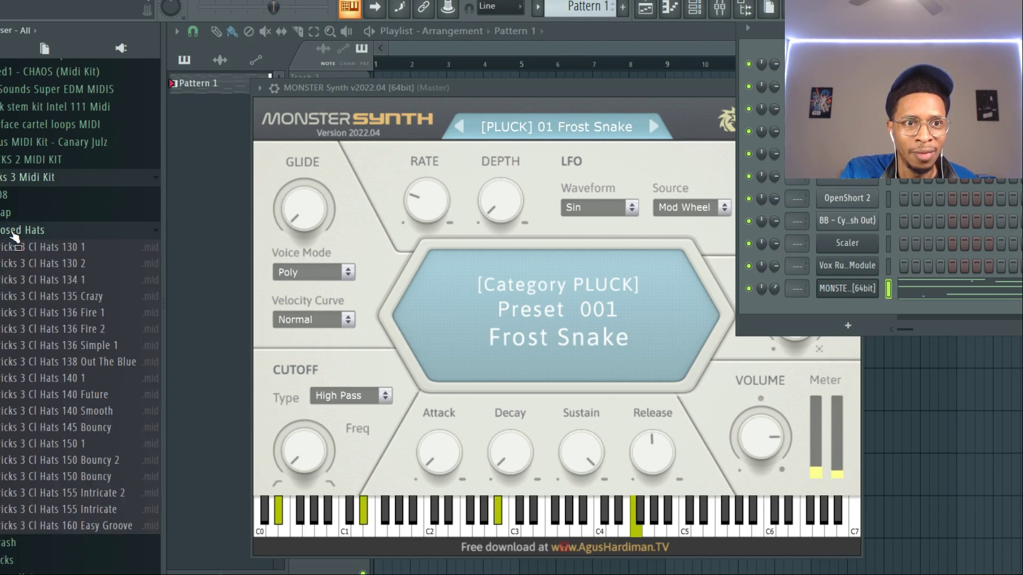
drag(42, 279, 847, 131)
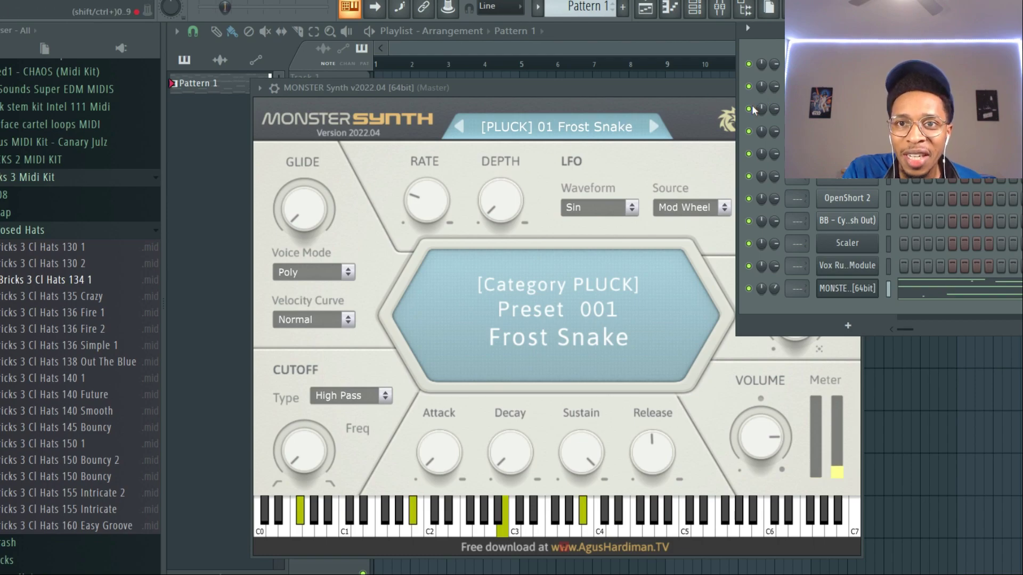
Step: Audition the pluck presets one by one from 02 Spectral Golem to 08 Party Ghost with the melody playing
click(653, 128)
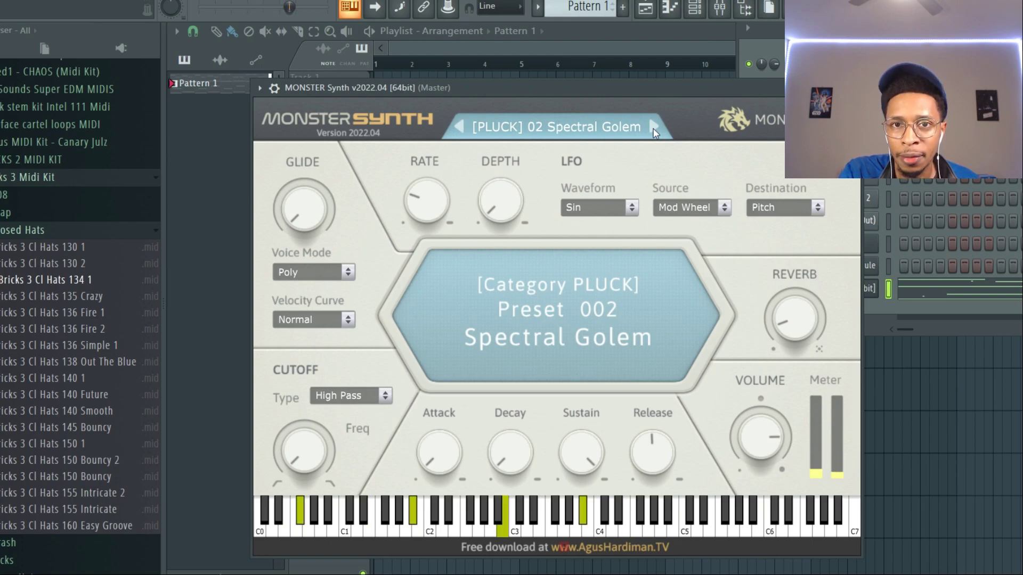
click(654, 128)
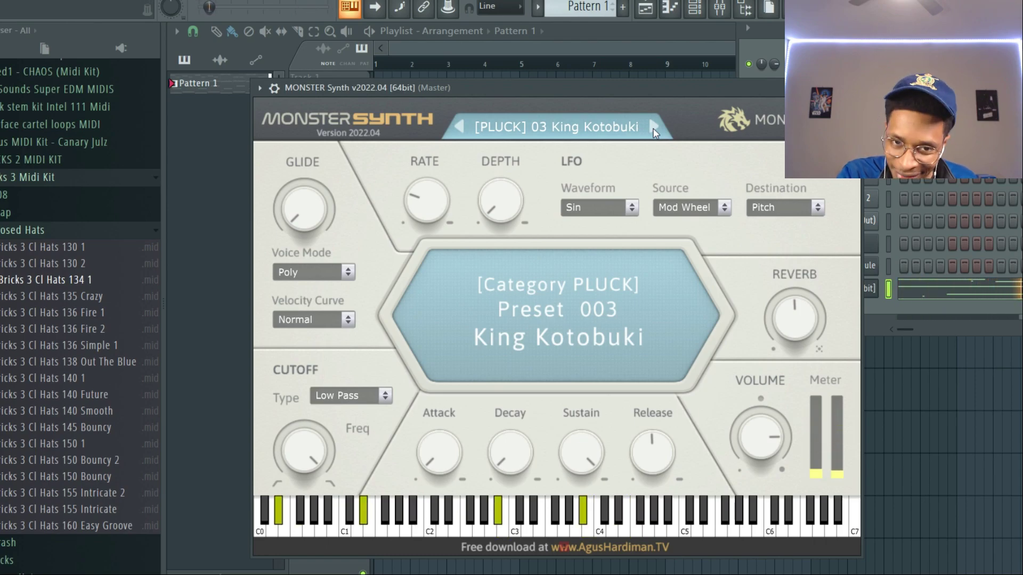
click(654, 128)
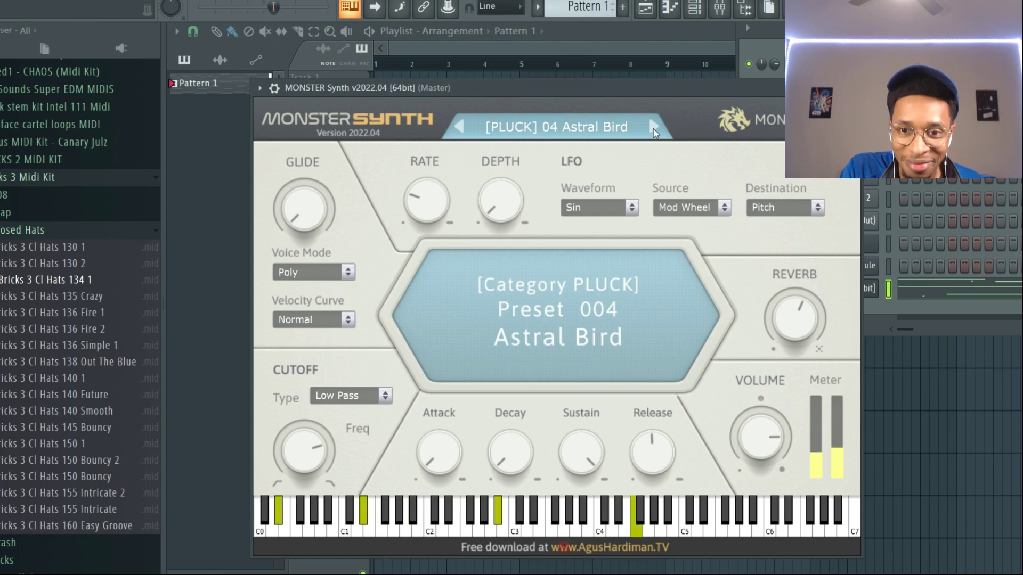
click(653, 127)
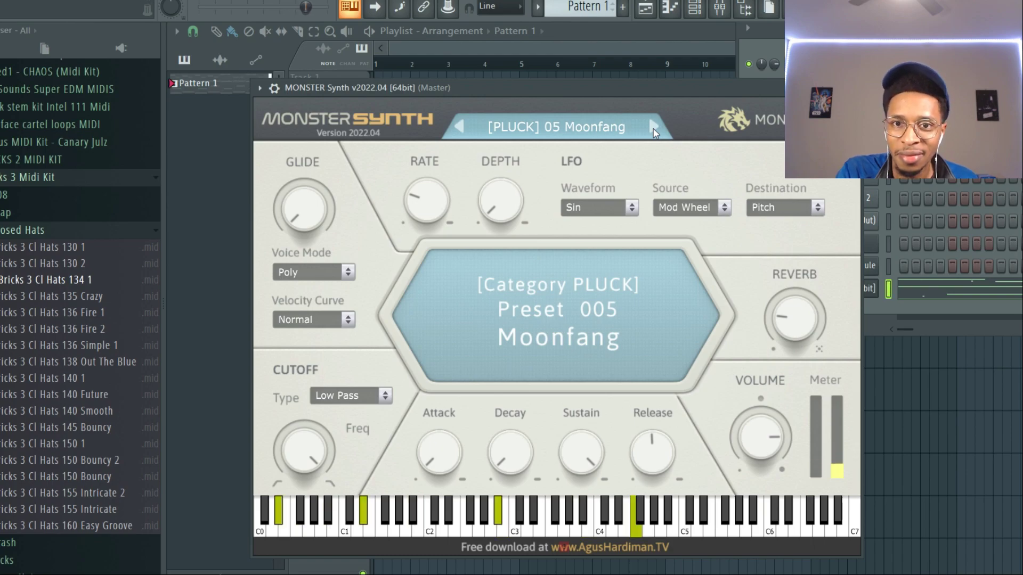
click(653, 128)
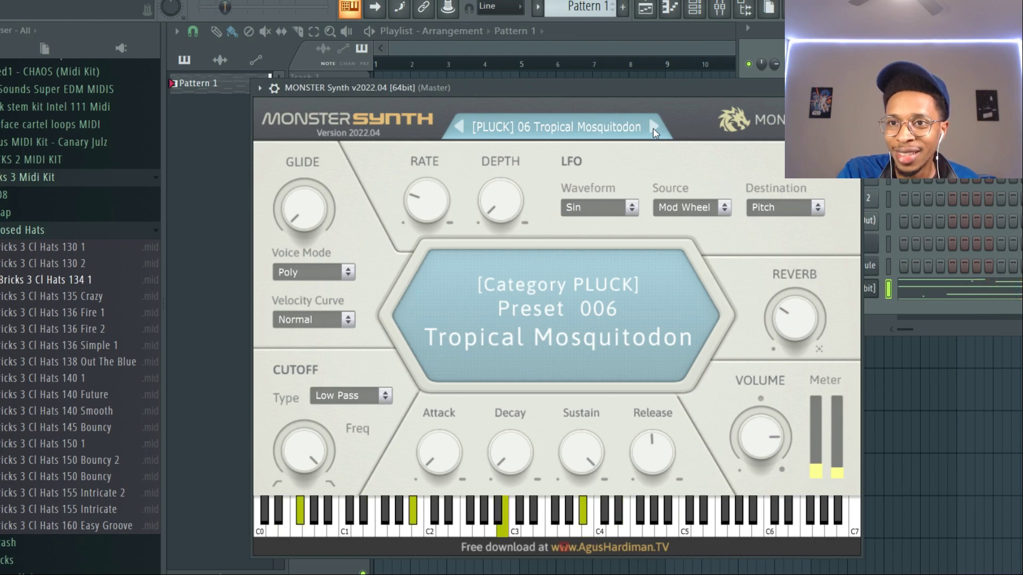
click(654, 128)
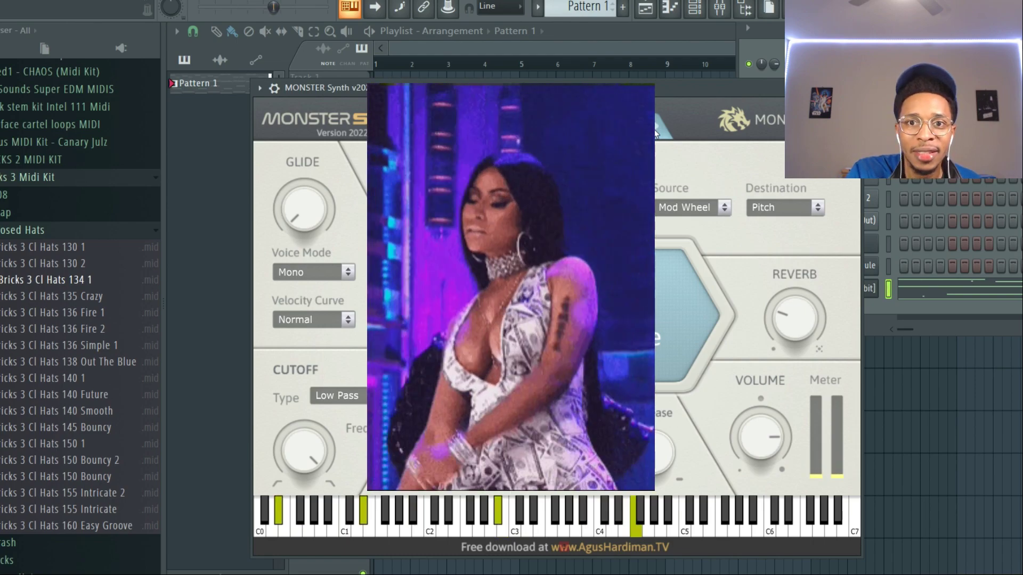
click(654, 129)
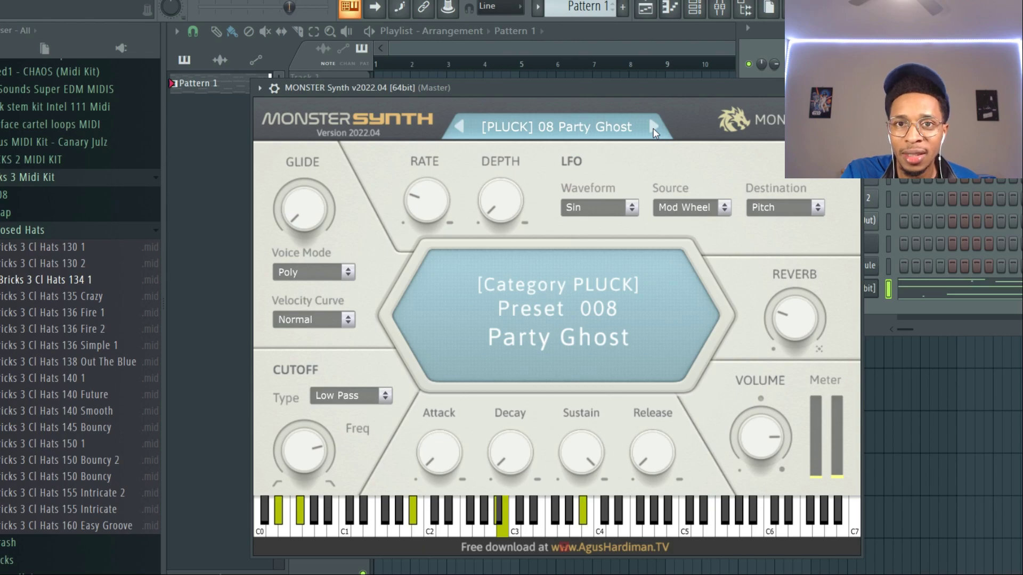
Step: Return to pluck preset 07 Killer Queen Bee and audition the following pluck presets up to 10 Shining Valkyrie
click(460, 126)
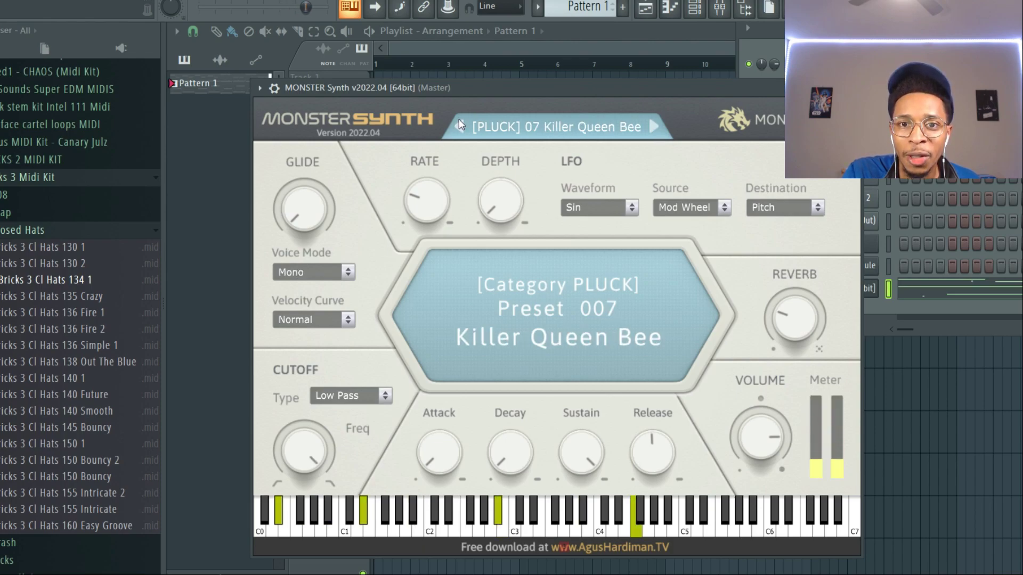
click(654, 129)
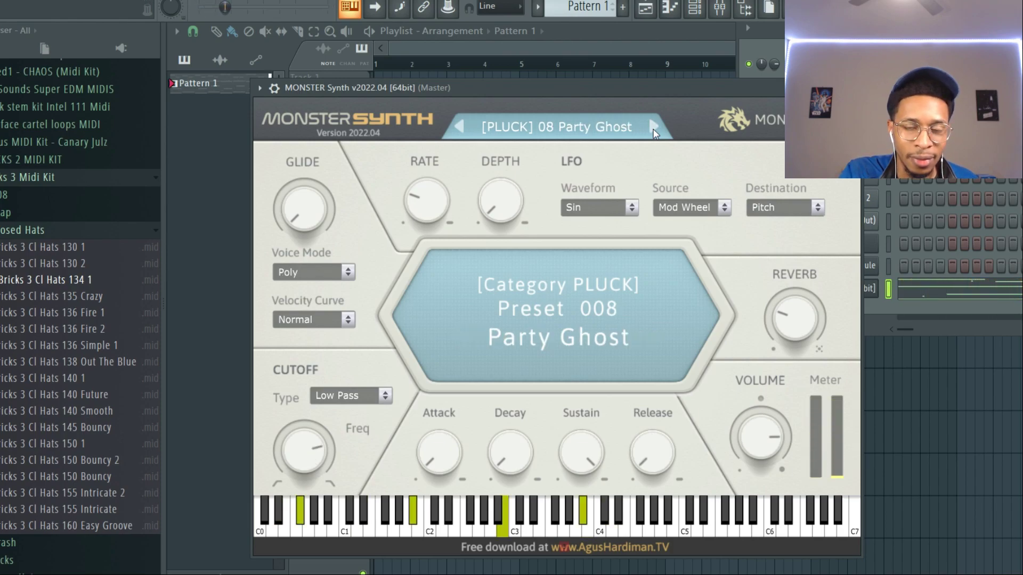
click(654, 129)
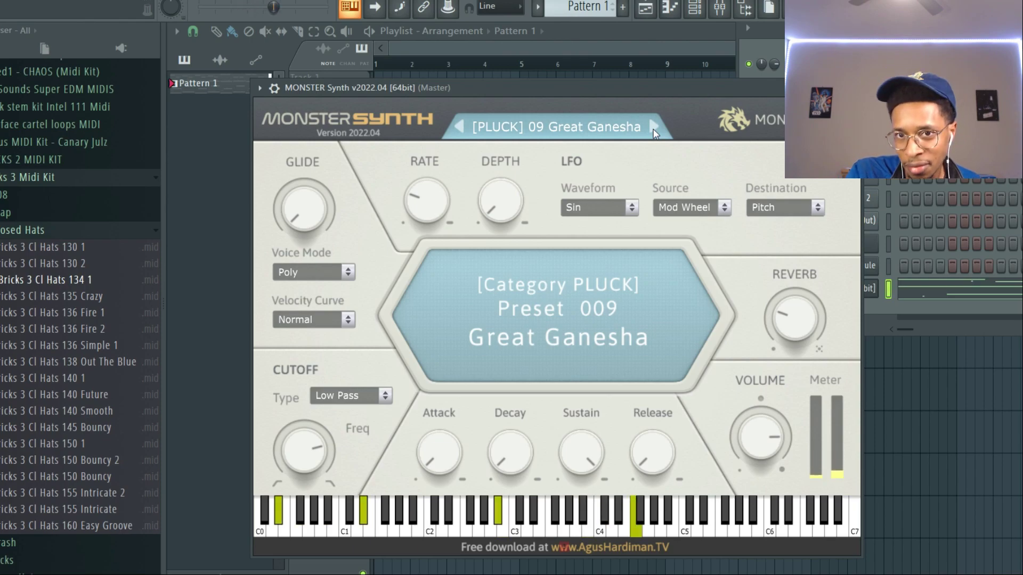
click(654, 129)
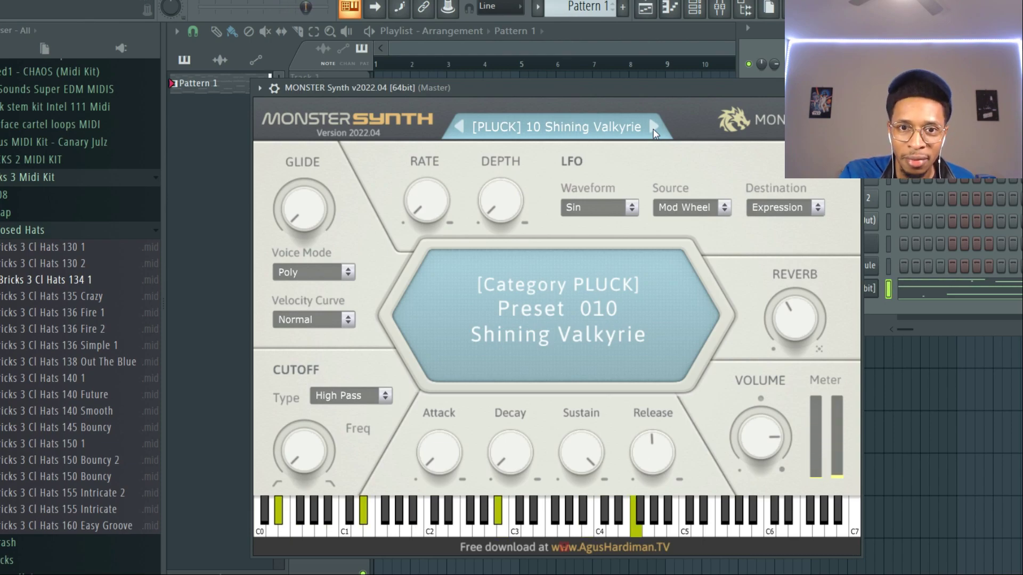
Step: Load riser preset 01 Fury Firebird
click(502, 129)
mouse_move(503, 136)
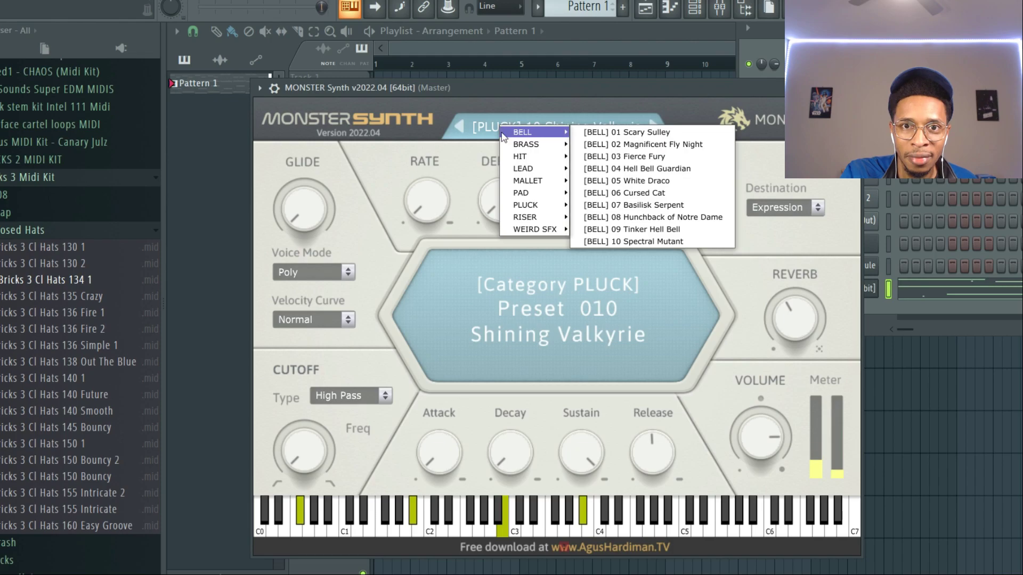
mouse_move(527, 205)
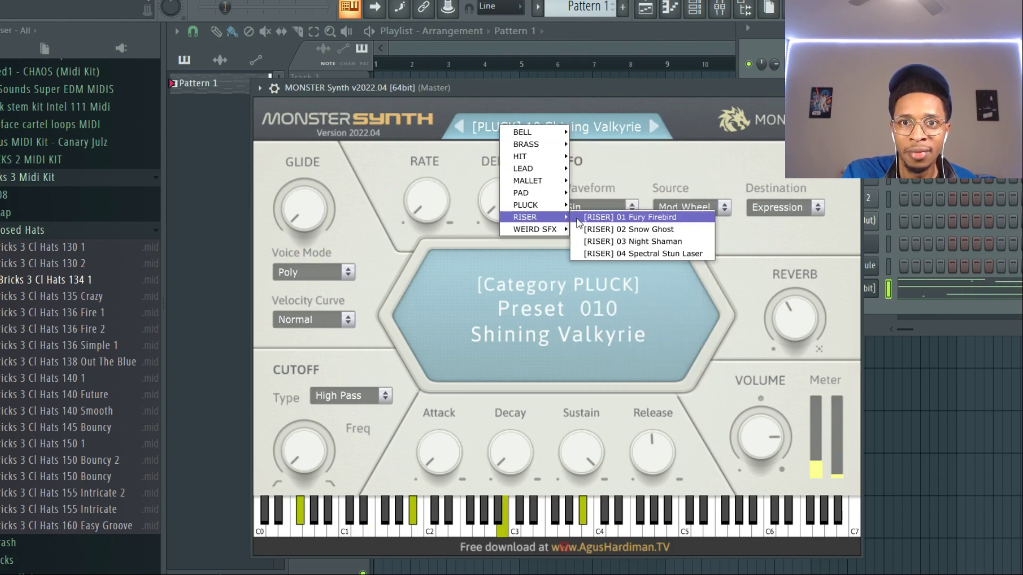
click(578, 218)
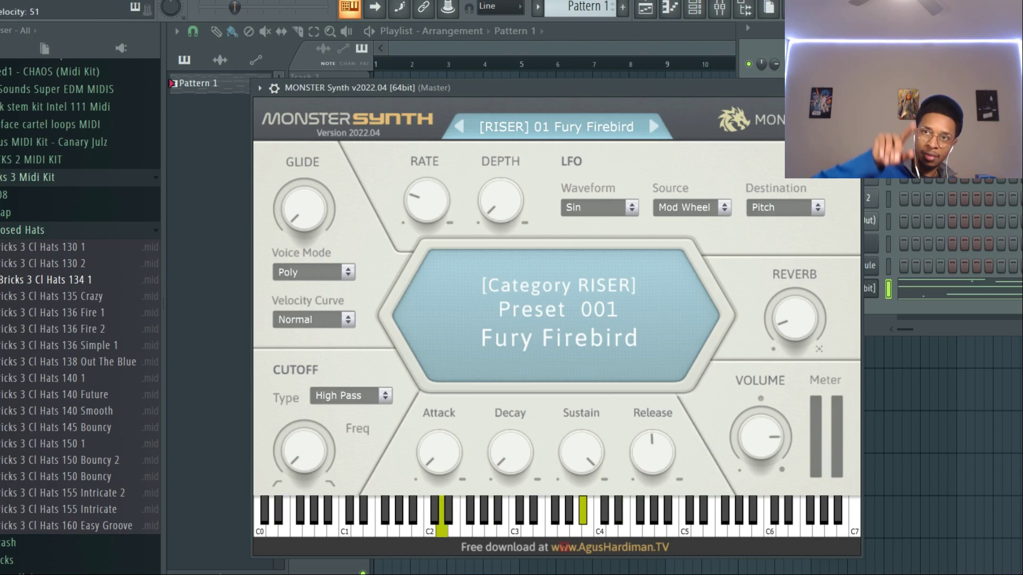
Step: Stop the melody playback and switch to riser preset 02 Snow Ghost
key(space)
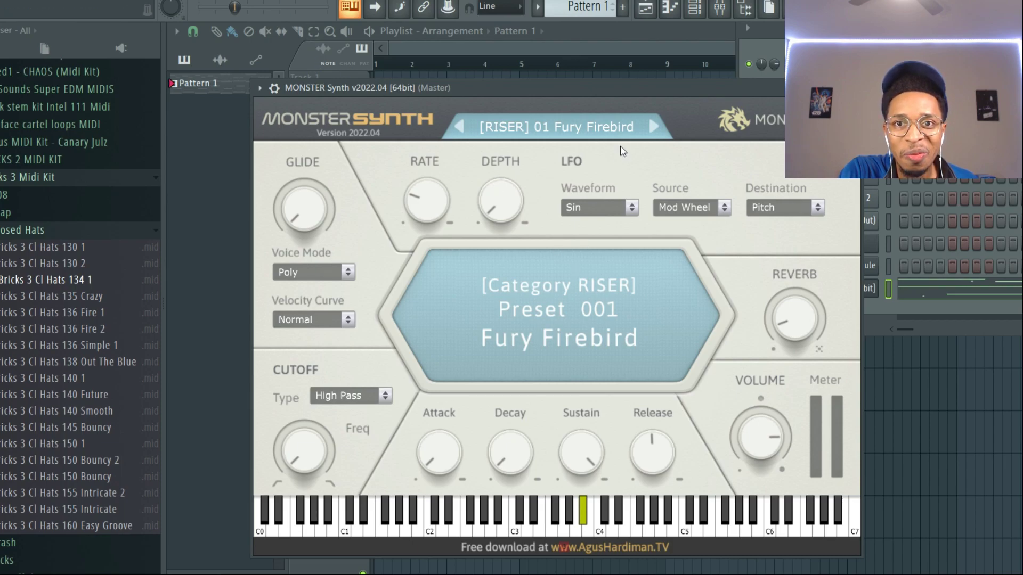
click(654, 128)
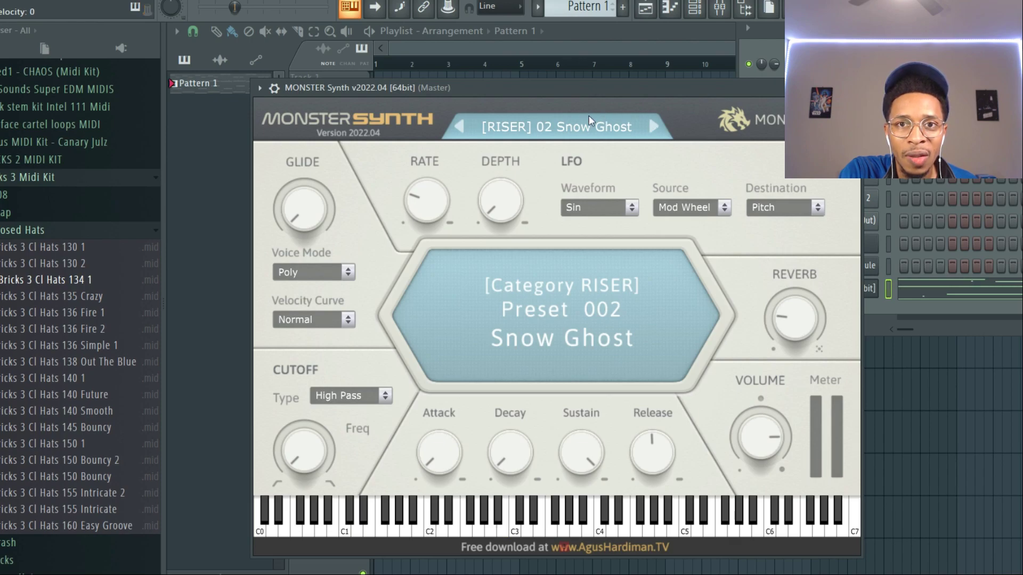
Step: Load Weird SFX preset 01 Demon Whale and audition the presets one by one up to 03 Firedrakes Arcanus
click(496, 121)
mouse_move(538, 227)
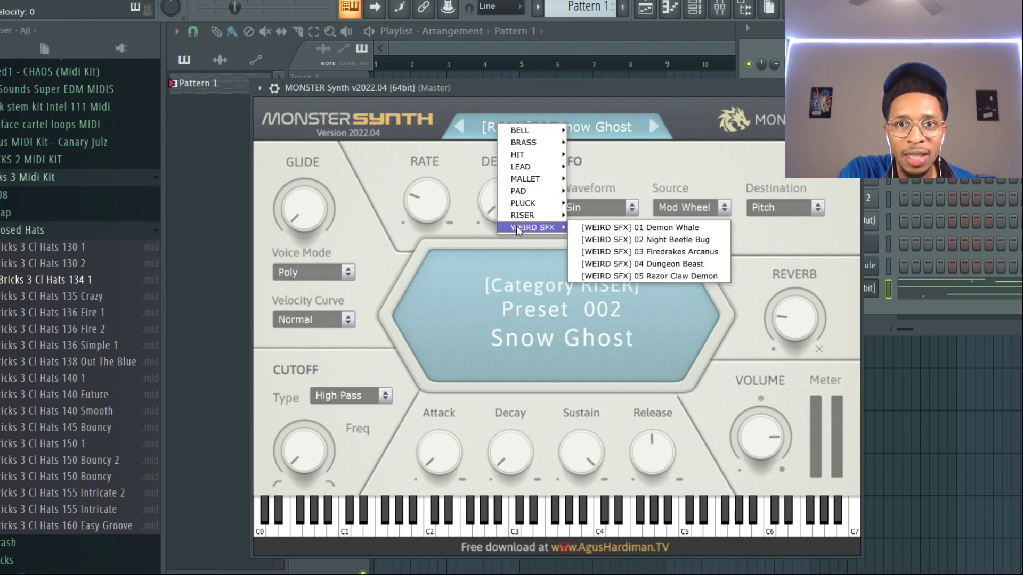
click(572, 229)
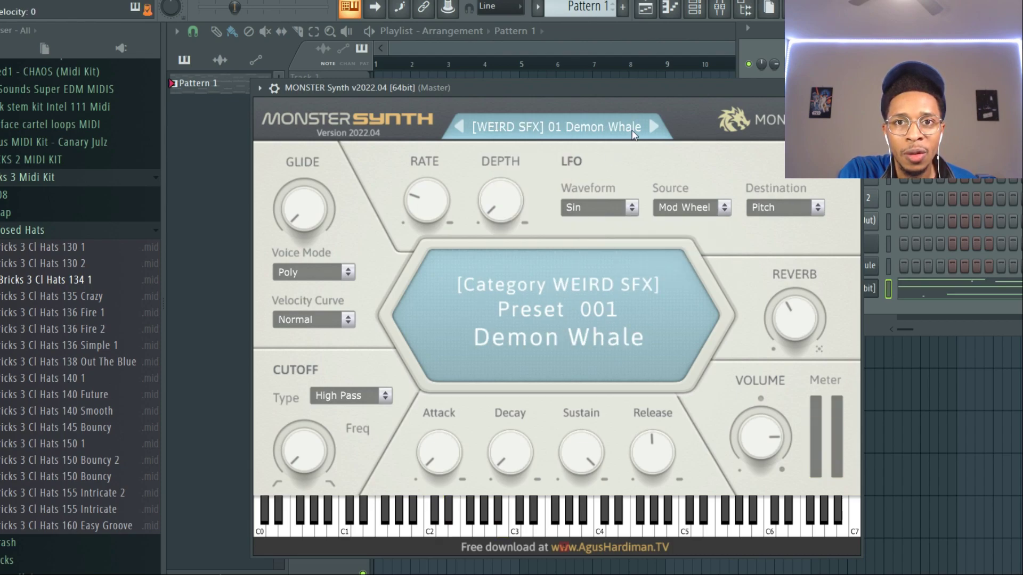
click(654, 128)
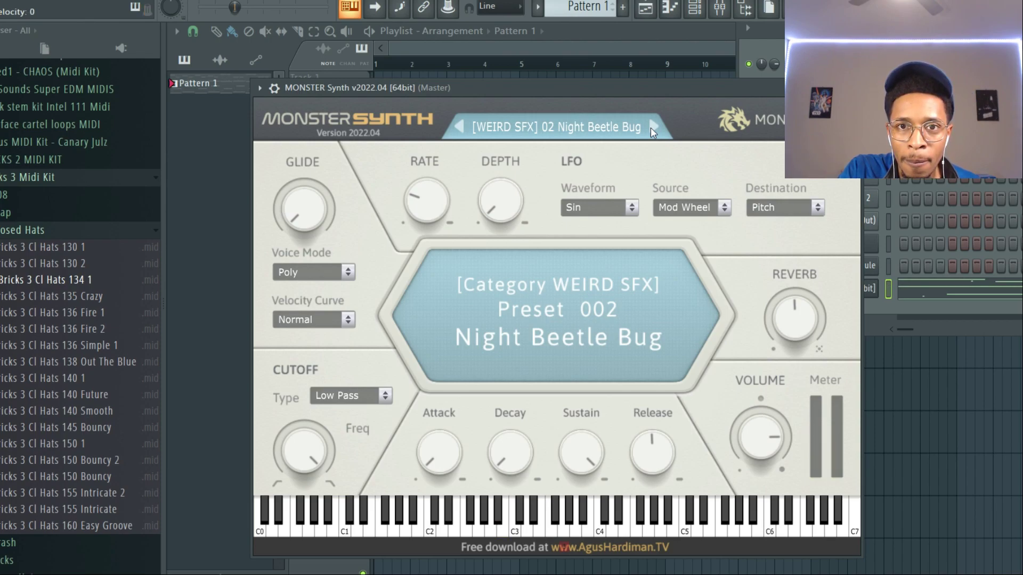
click(653, 128)
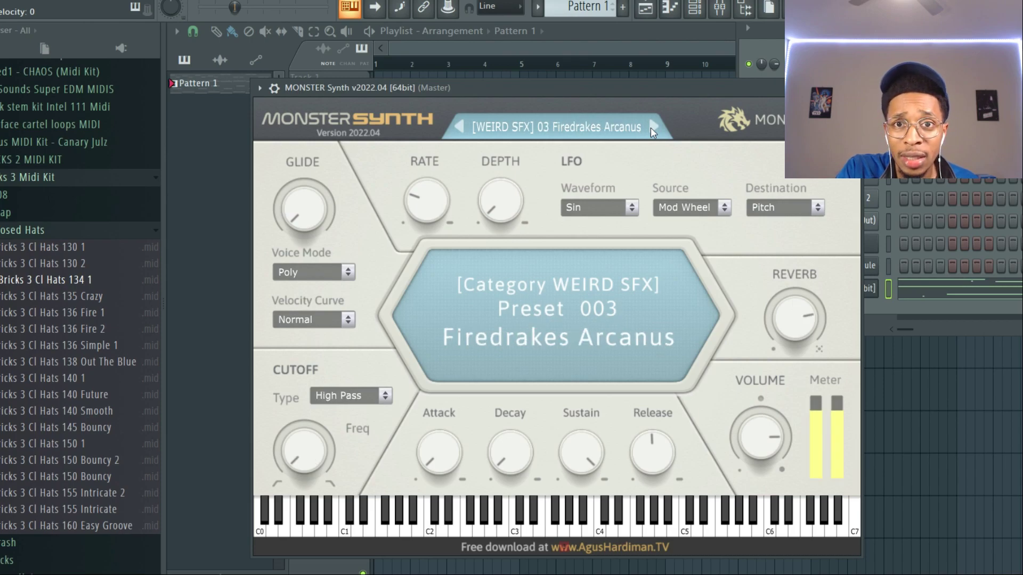